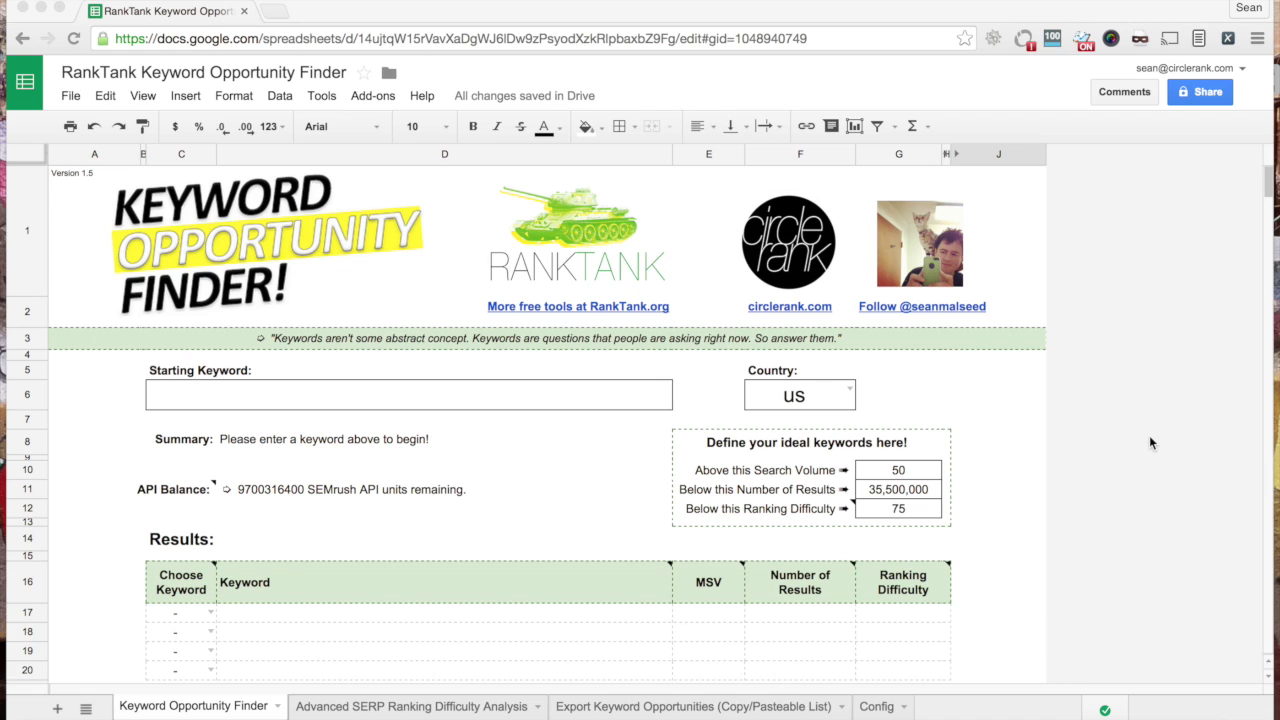
- Glance at the Config sheet, then enter 'skateboard' as the Starting Keyword on Keyword Opportunity Finder
click(873, 710)
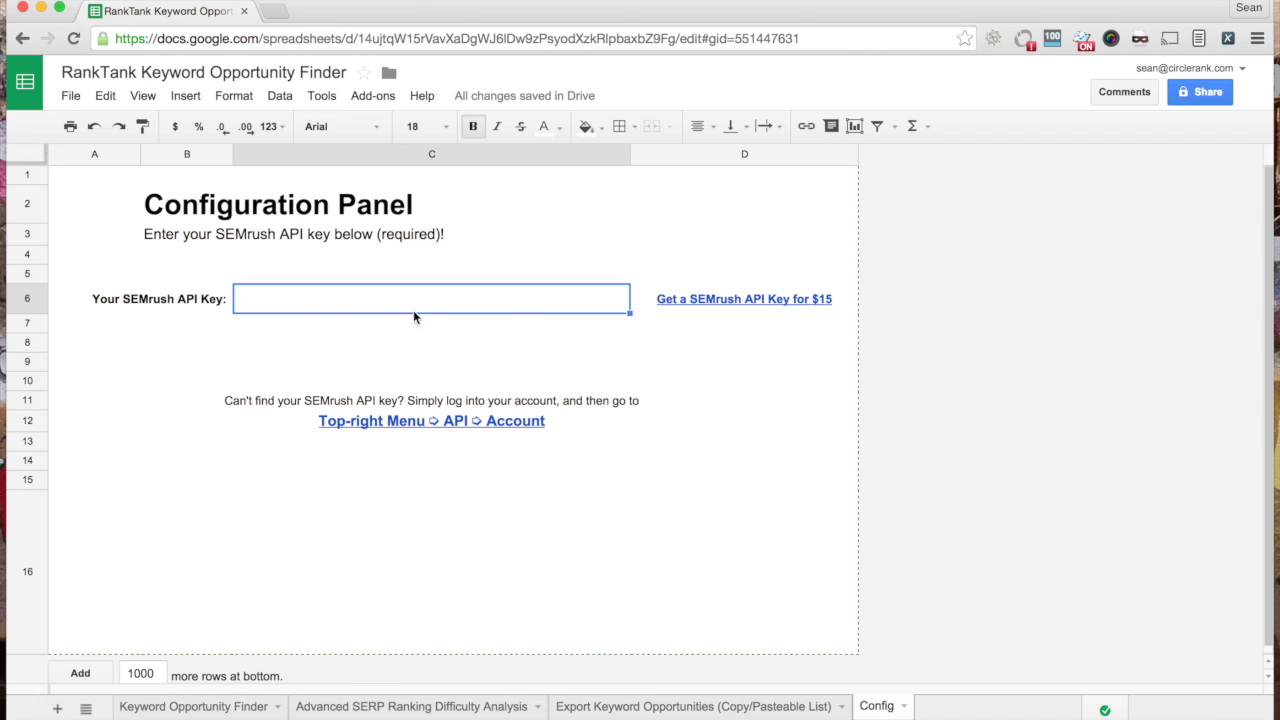
click(196, 708)
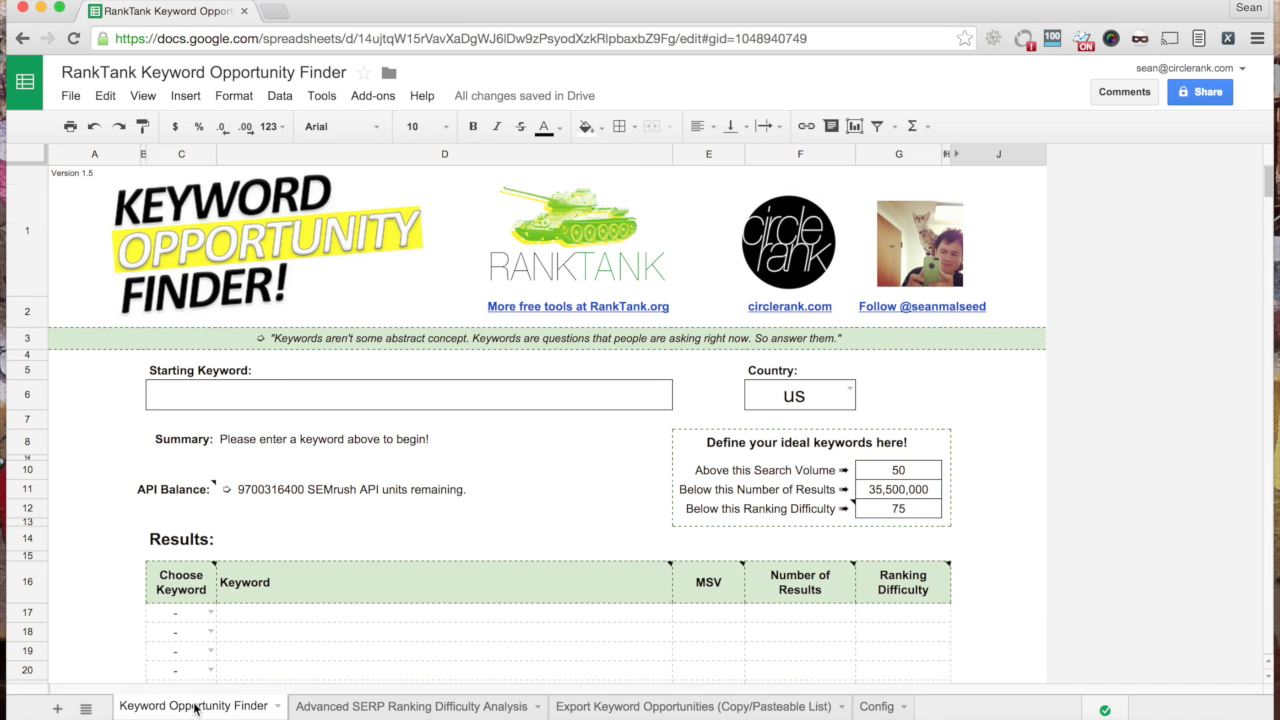
click(203, 392)
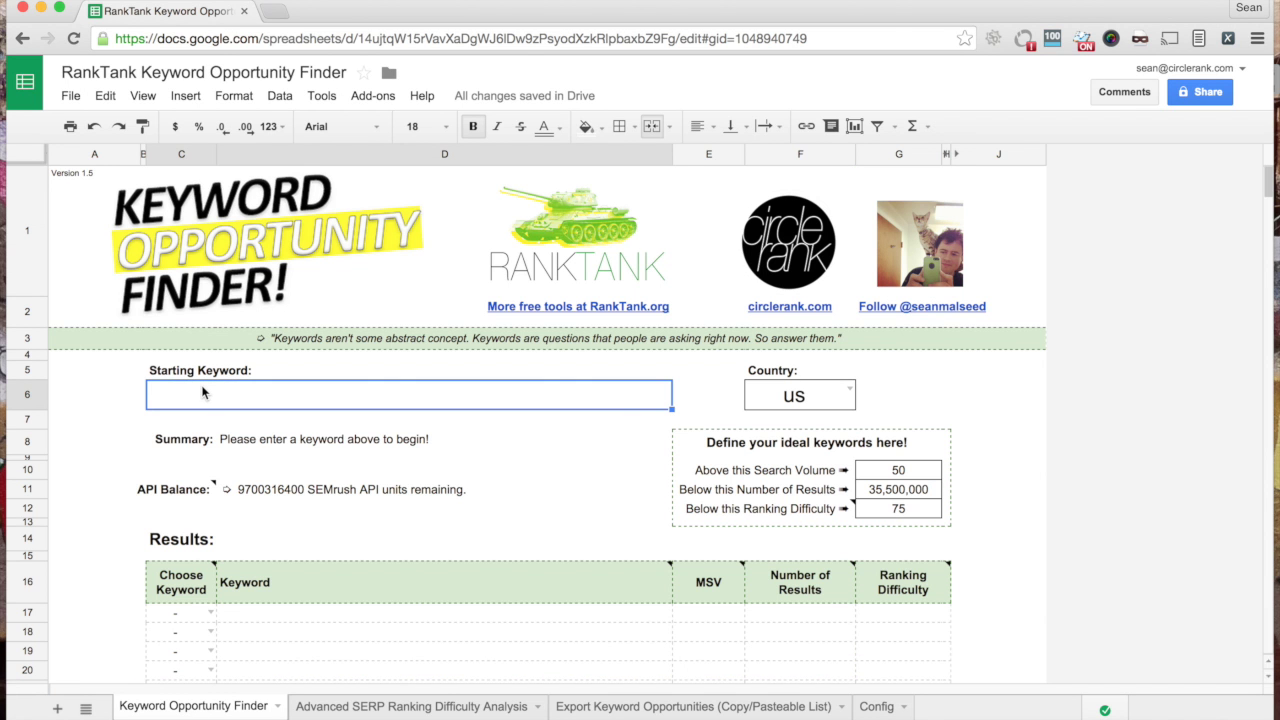
mouse_move(652, 320)
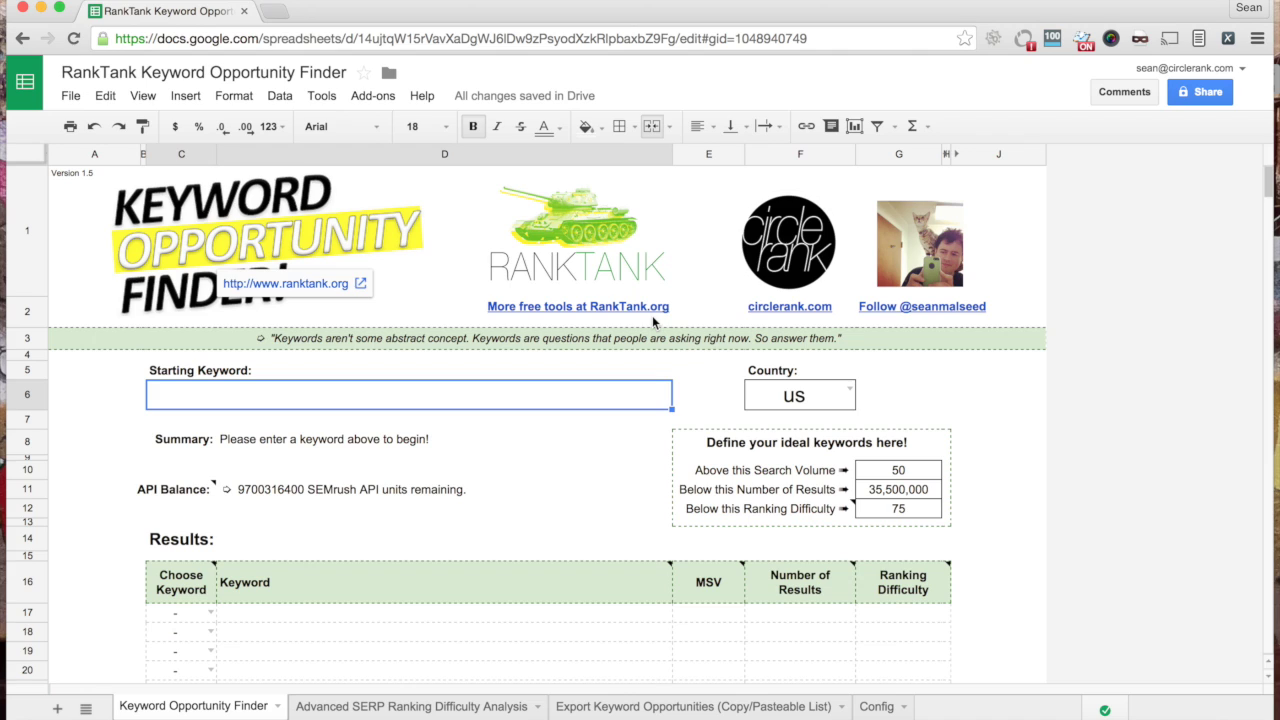
text(skate)
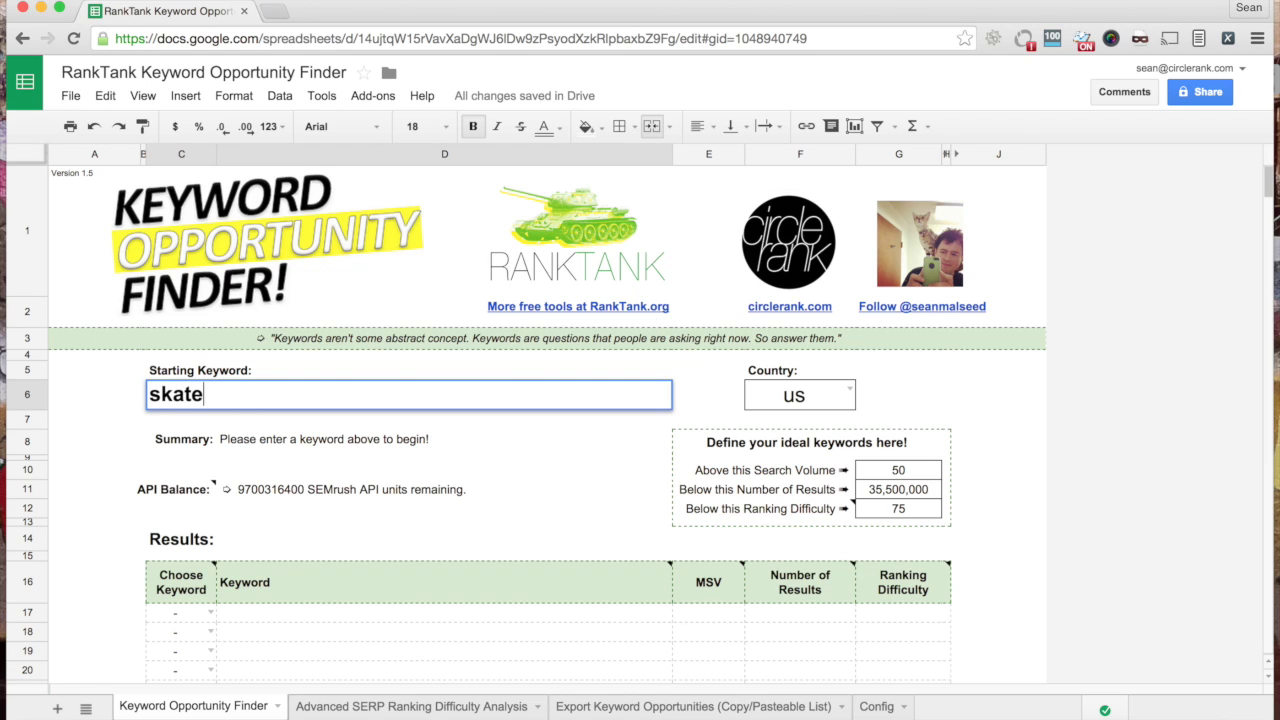
text(board)
key(Return)
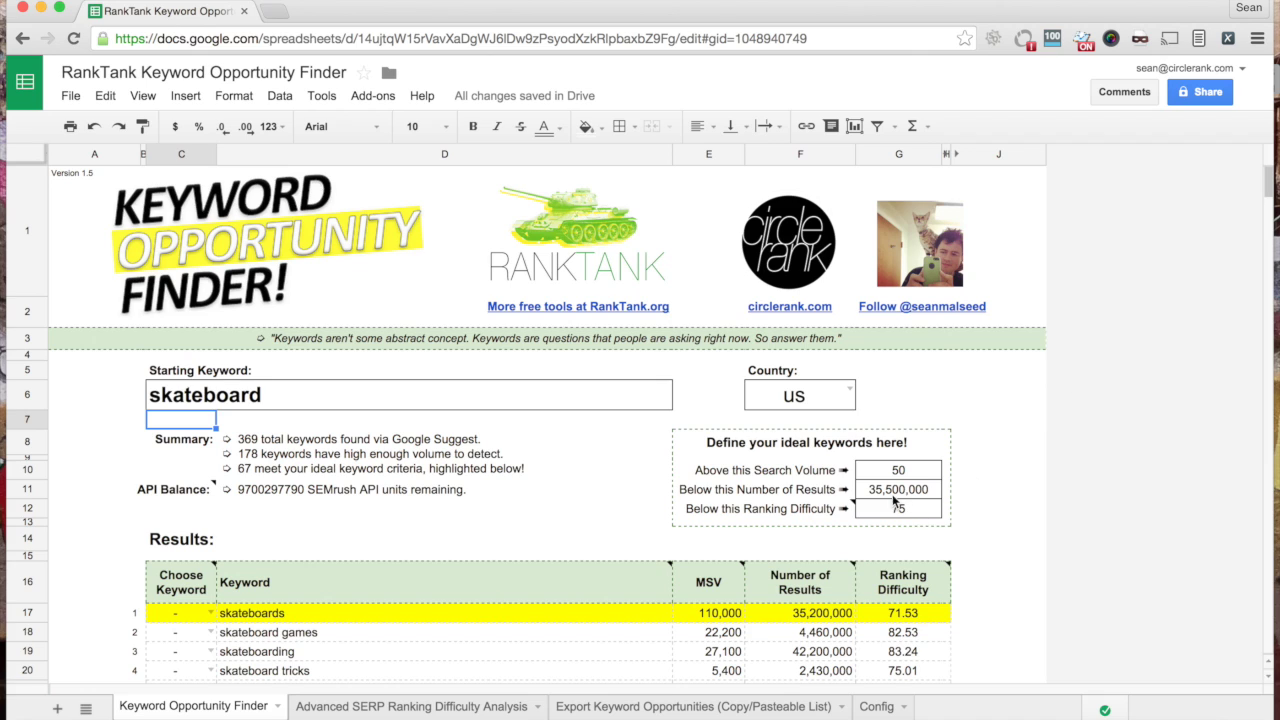
drag(692, 438, 898, 518)
click(964, 450)
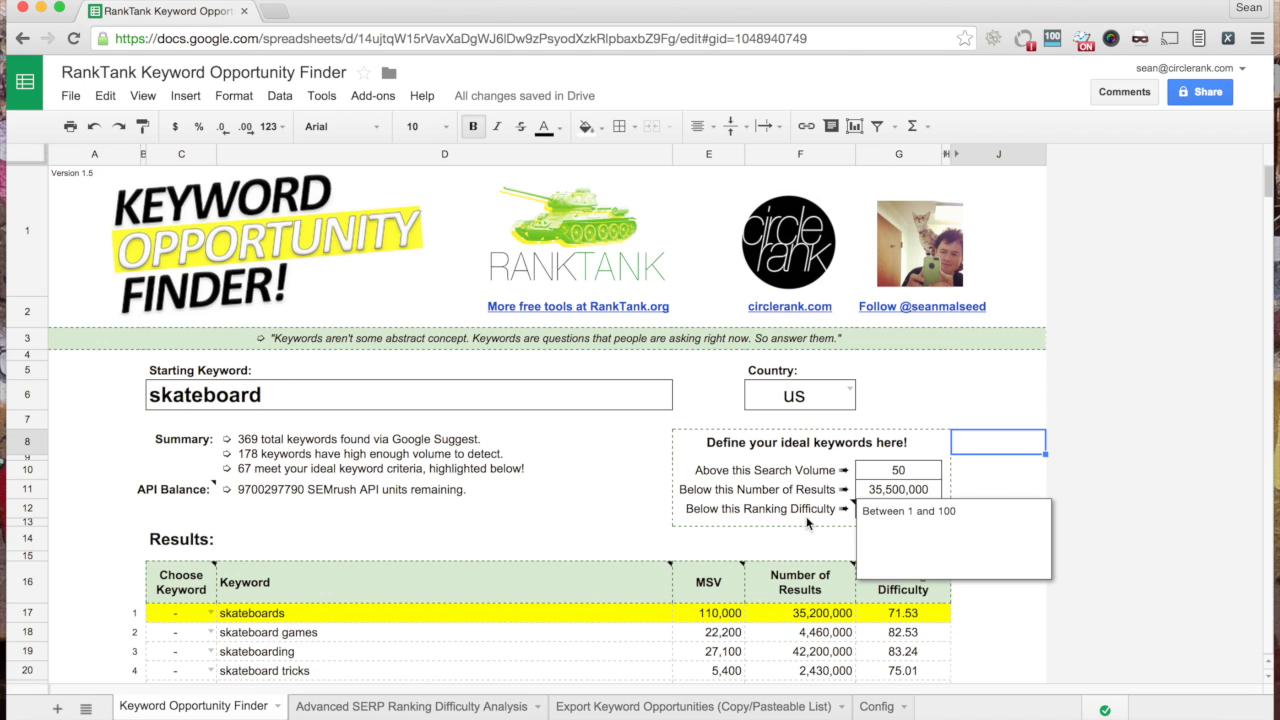
click(996, 472)
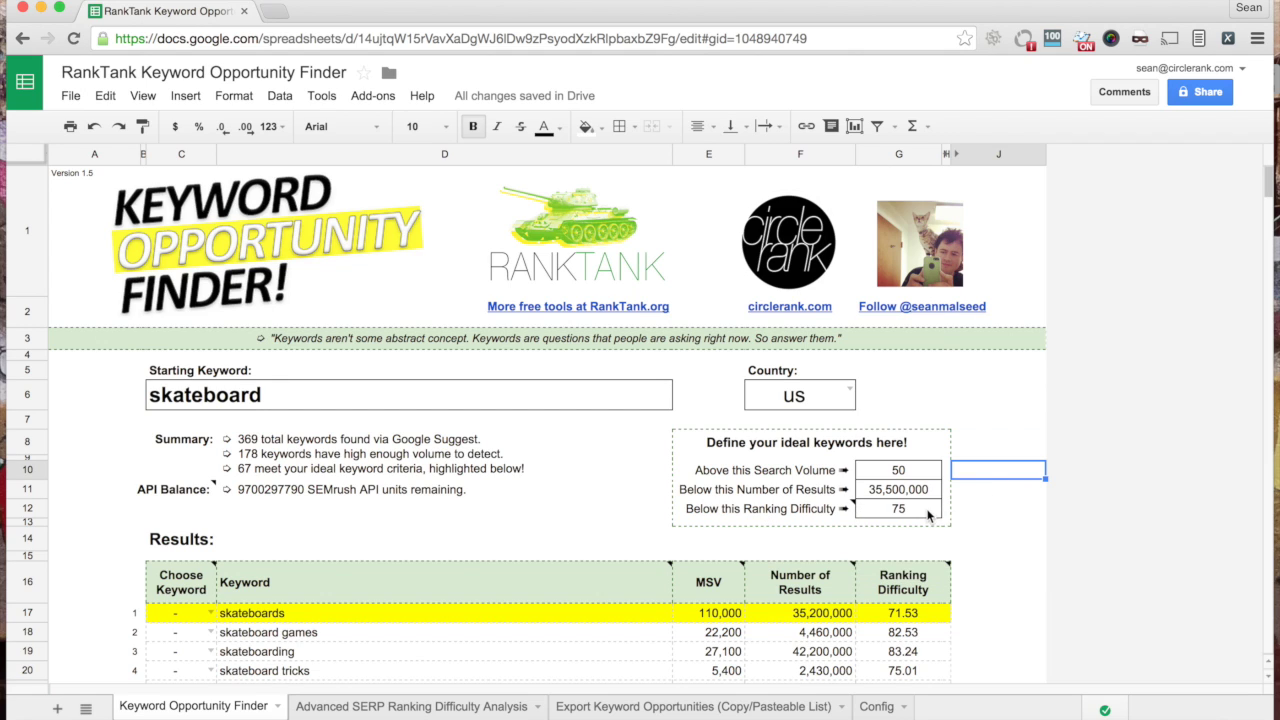
click(928, 513)
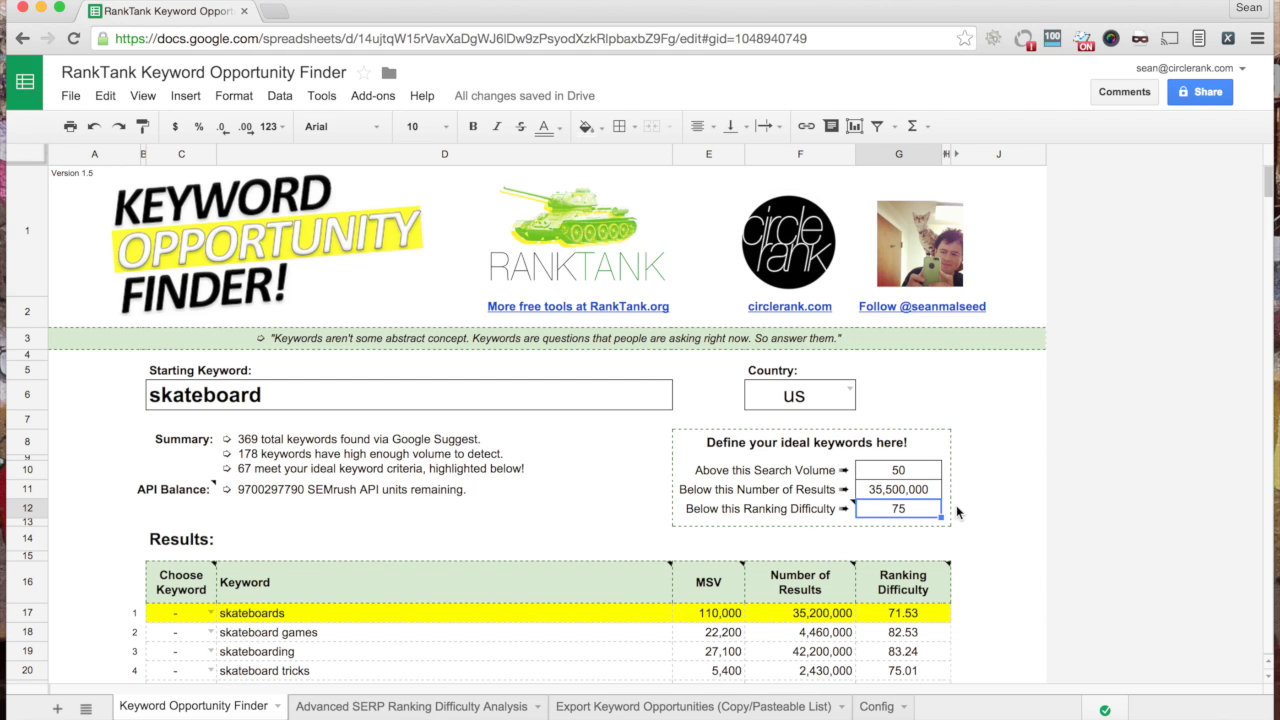
scroll(953, 514, down, 4)
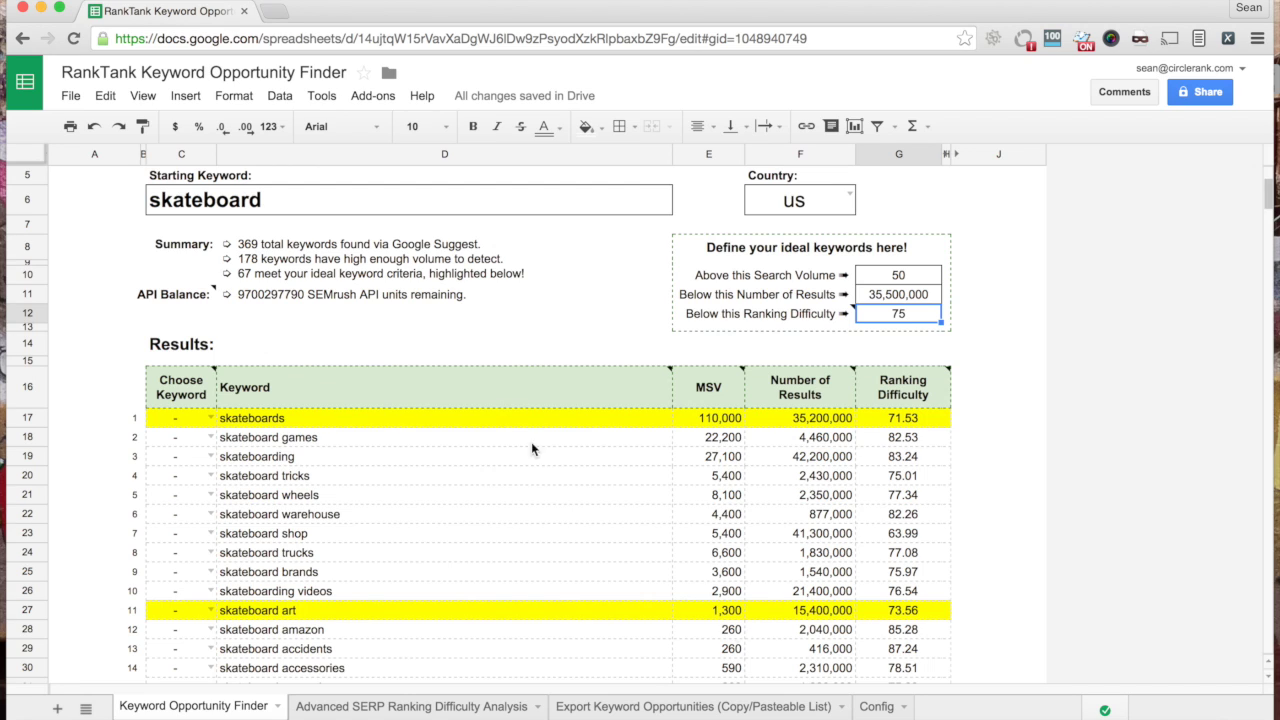
mouse_move(520, 390)
scroll(1040, 412, up, 4)
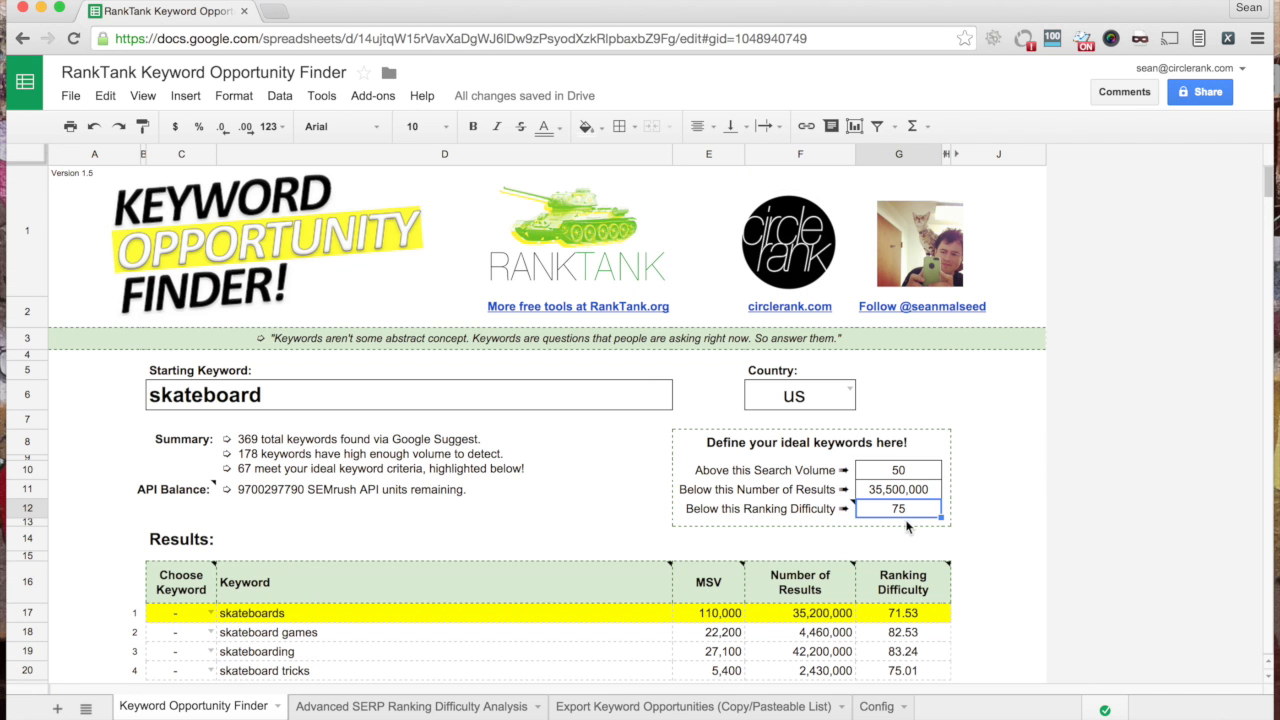
scroll(902, 518, down, 7)
scroll(902, 518, down, 3)
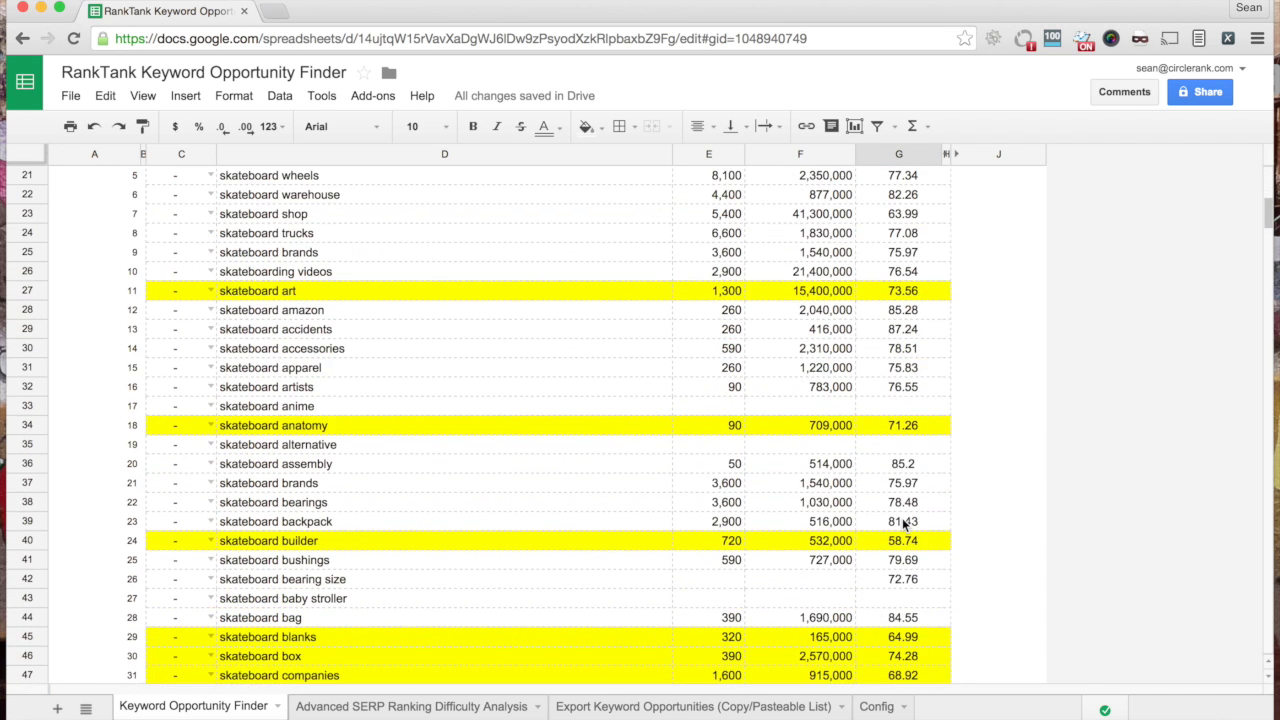
scroll(903, 521, down, 10)
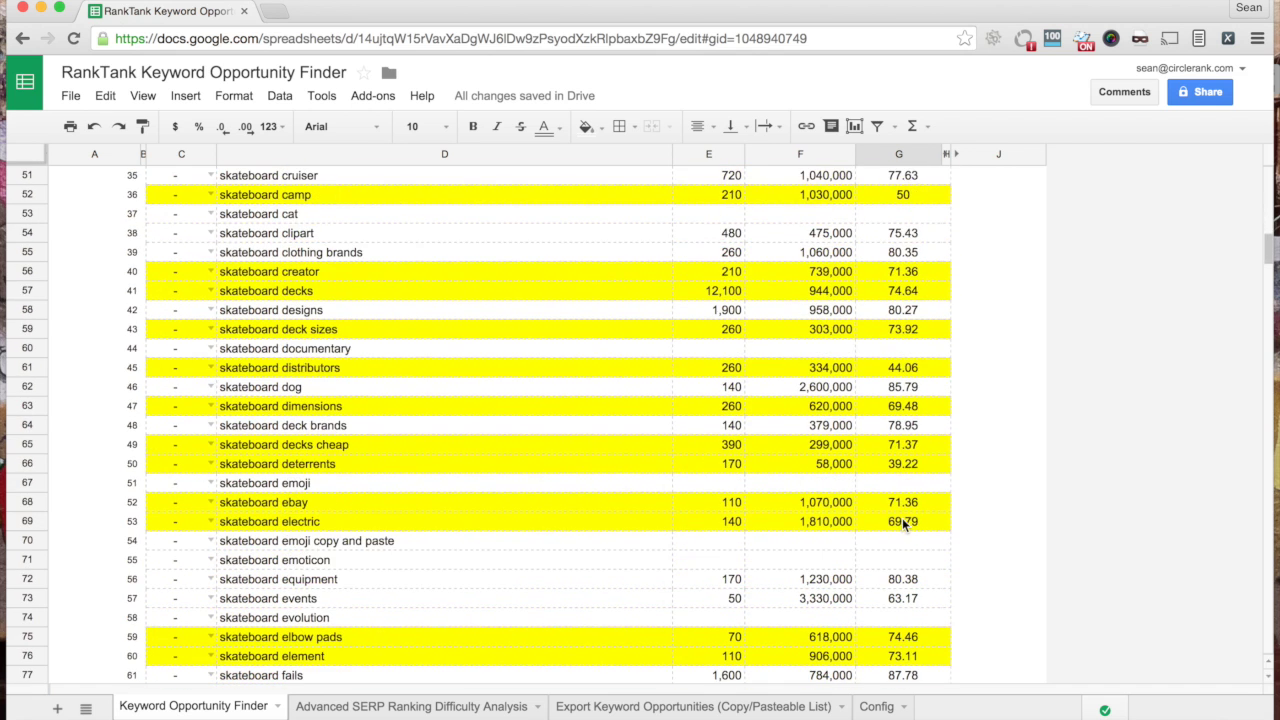
scroll(902, 518, down, 2)
scroll(902, 518, up, 15)
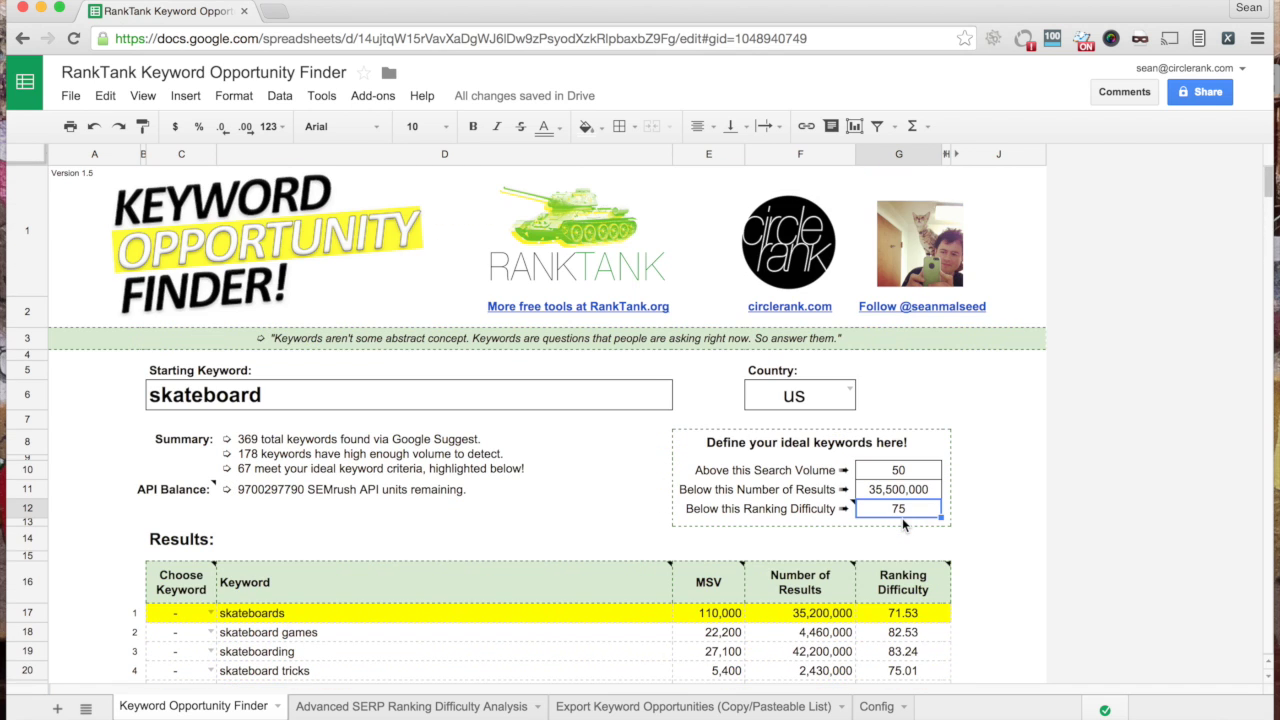
scroll(902, 518, down, 2)
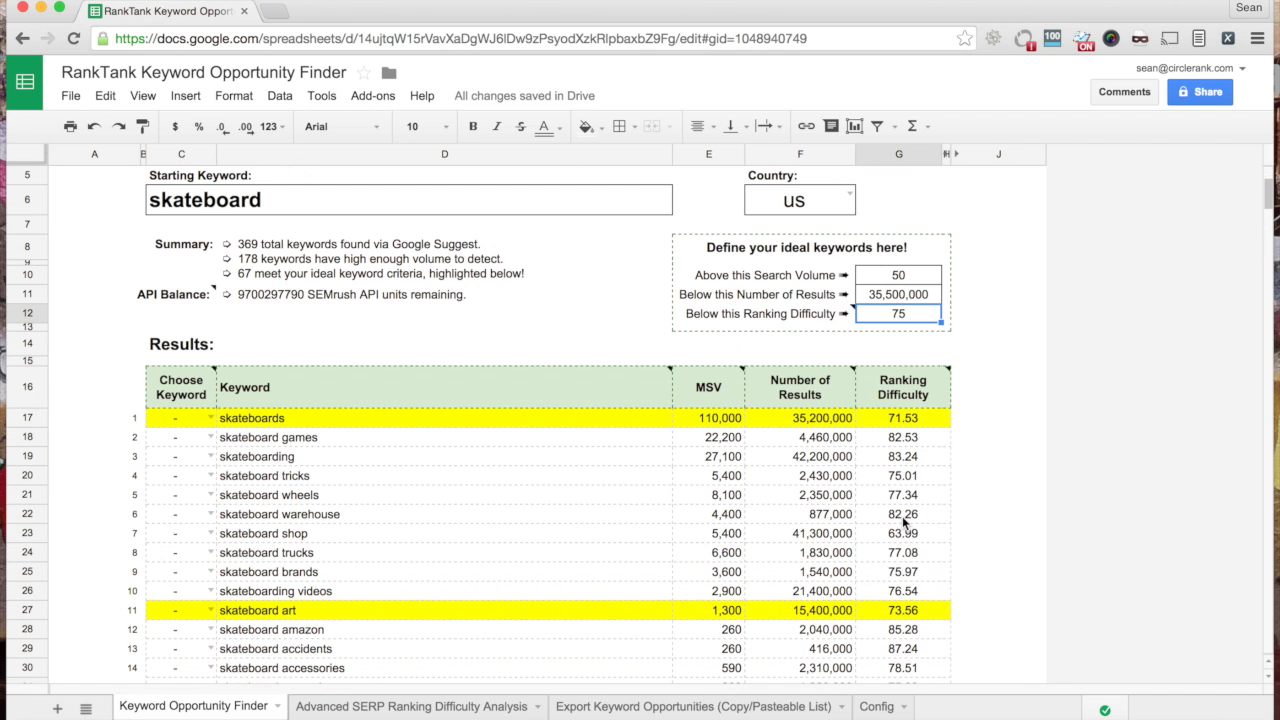
- Mark skateboarding as TRUE and skateboards as FALSE in the Choose Keyword column
click(209, 456)
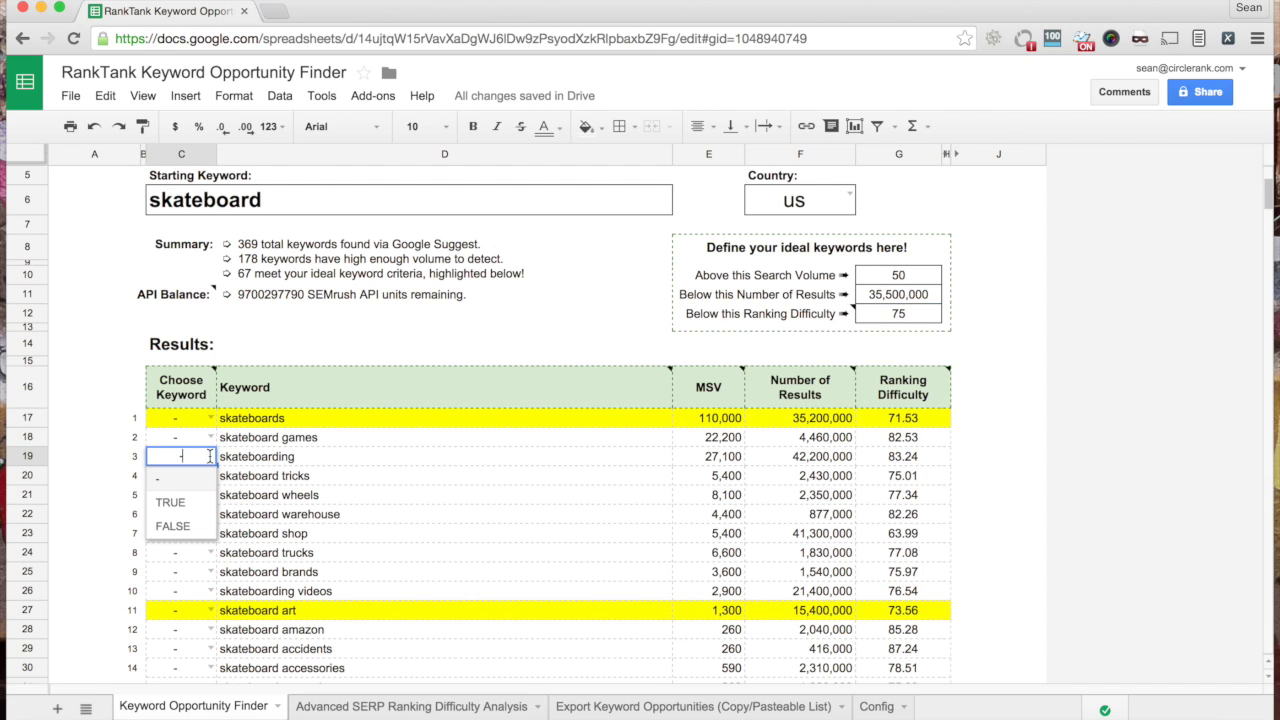
click(200, 503)
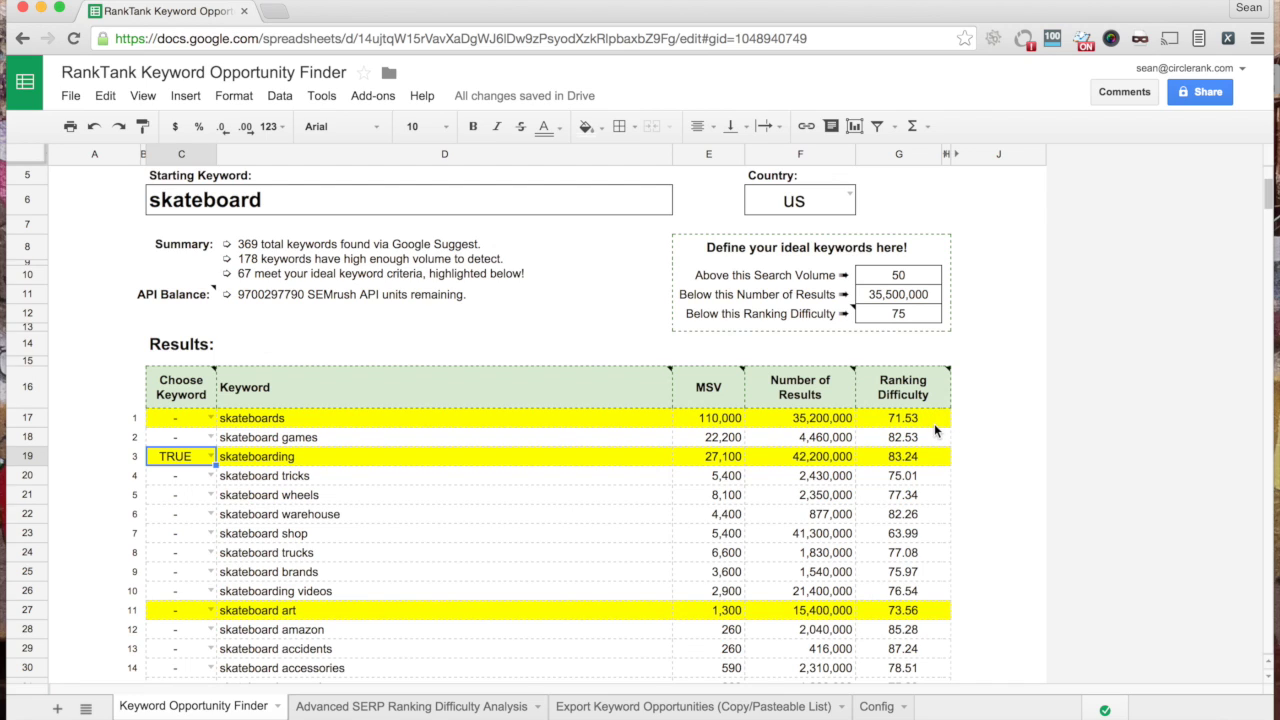
click(209, 418)
click(197, 487)
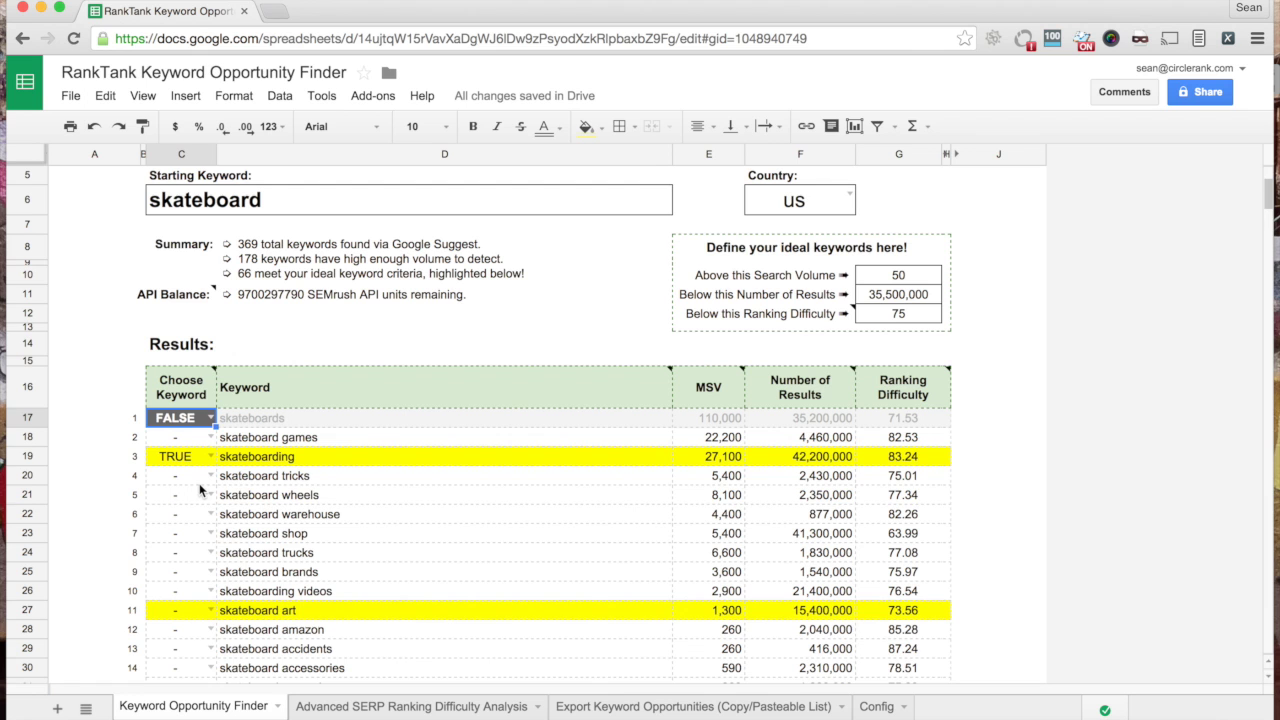
click(675, 708)
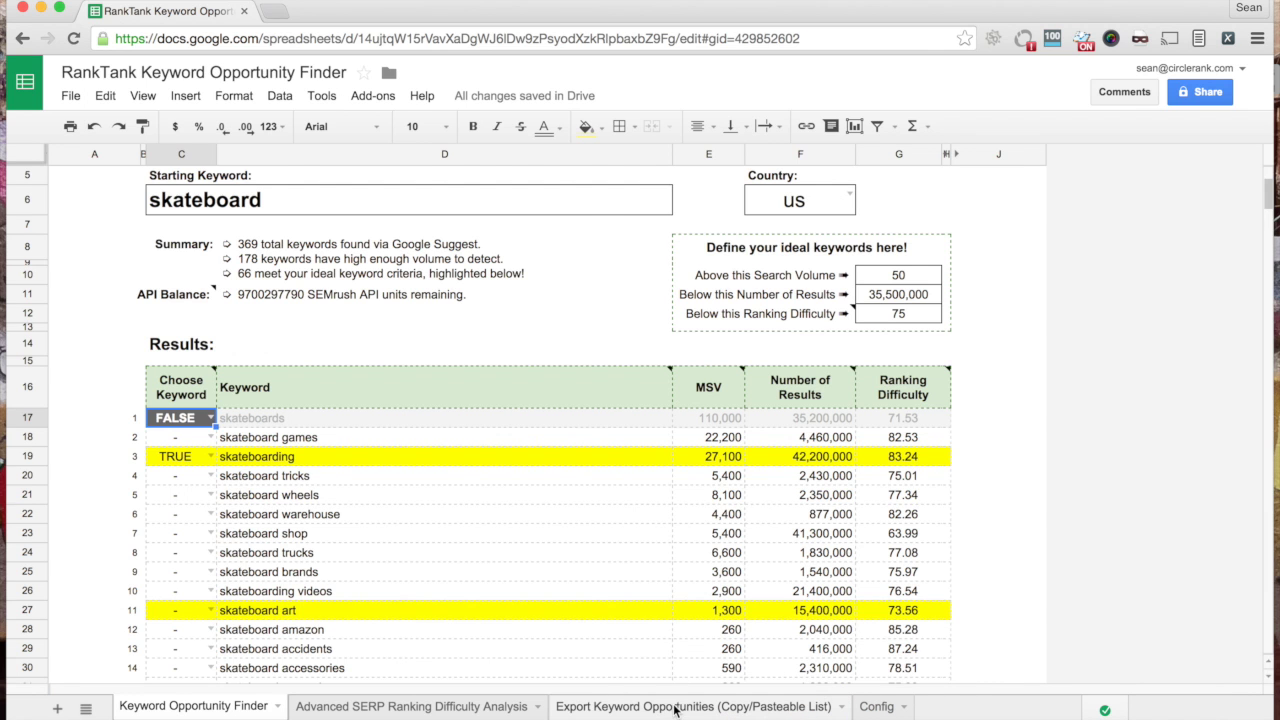
- Review the Export Keyword Opportunities list and return to the Keyword Opportunity Finder sheet
scroll(128, 251, down, 3)
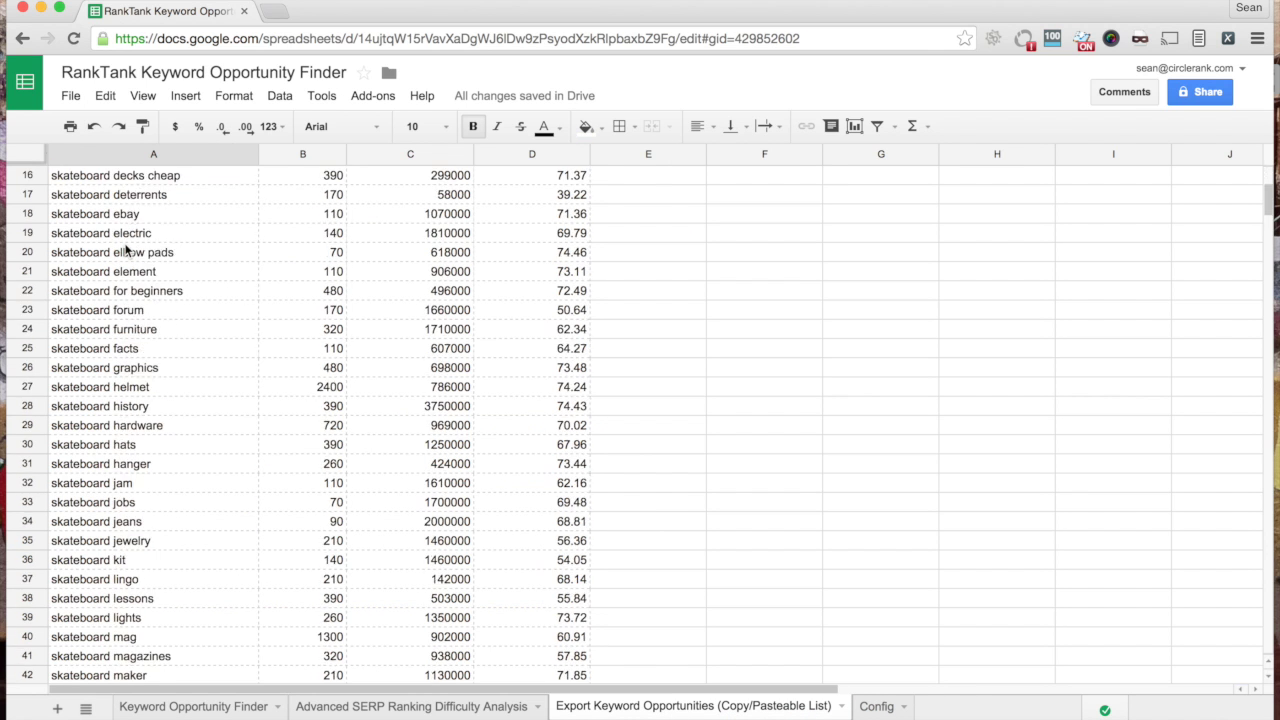
scroll(128, 251, up, 3)
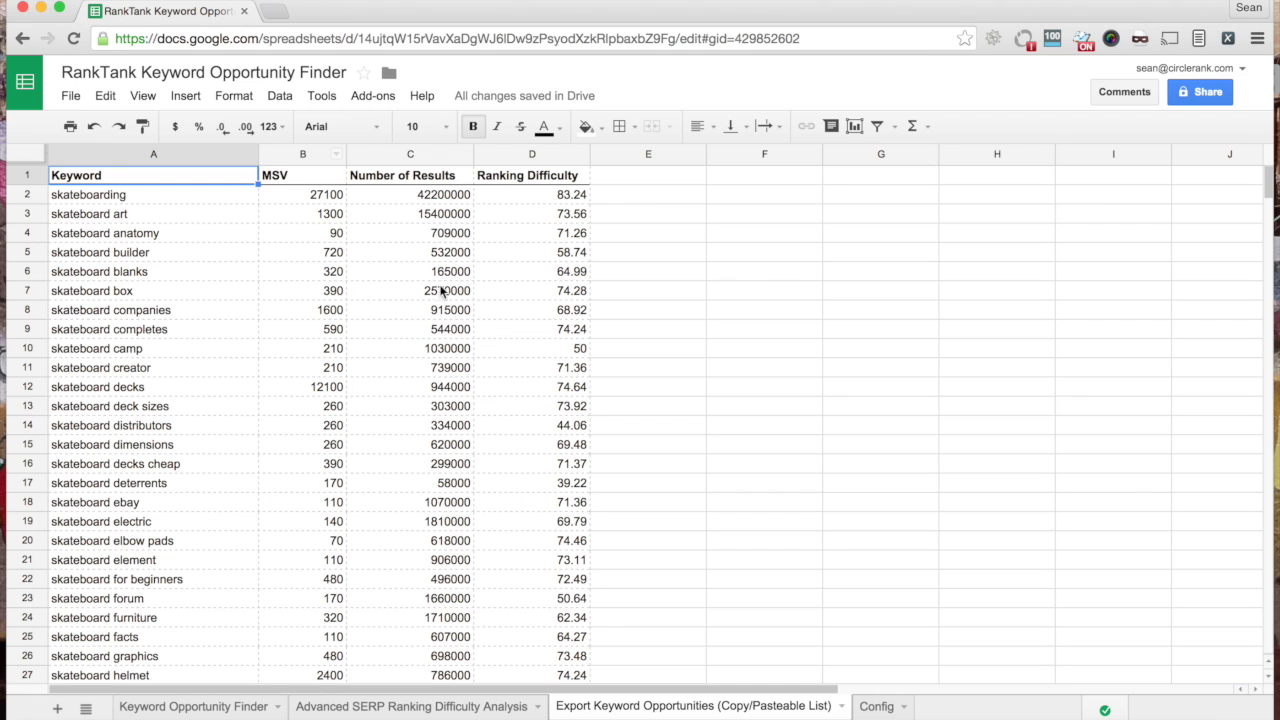
click(226, 706)
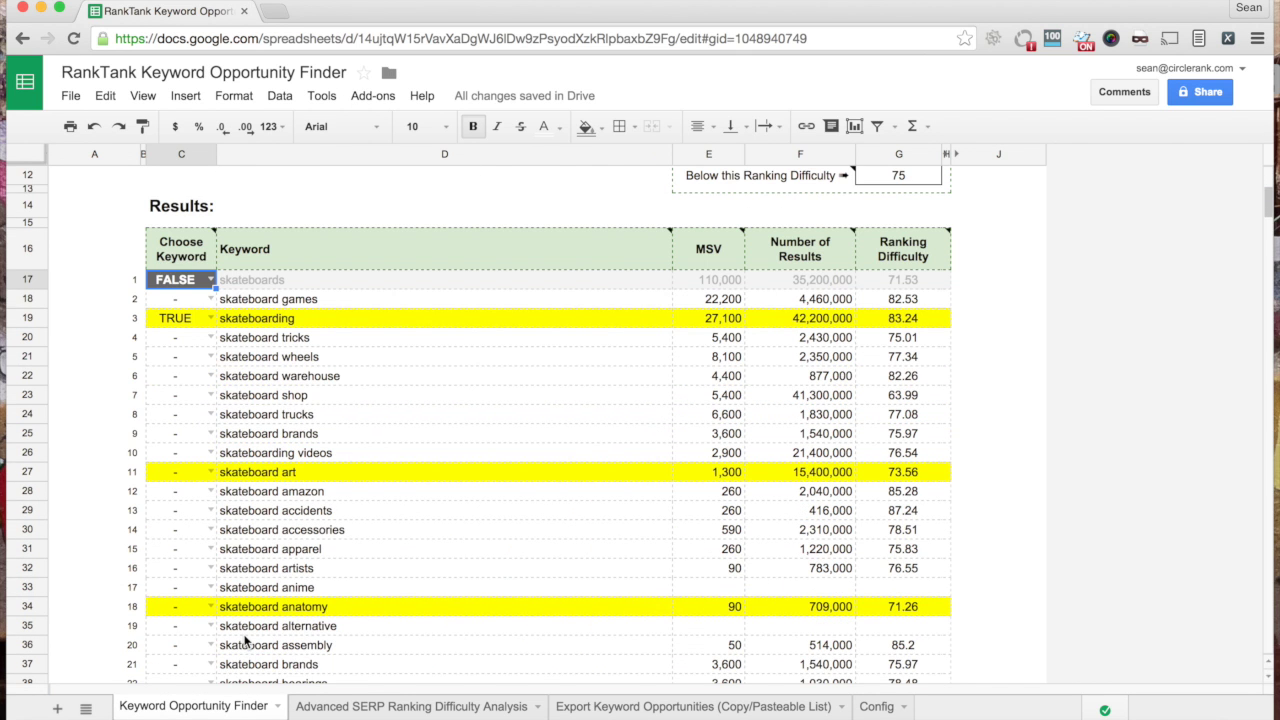
- Set skateboard evolution (C74) to TRUE and skateboard anatomy (C34) to FALSE
scroll(245, 640, down, 5)
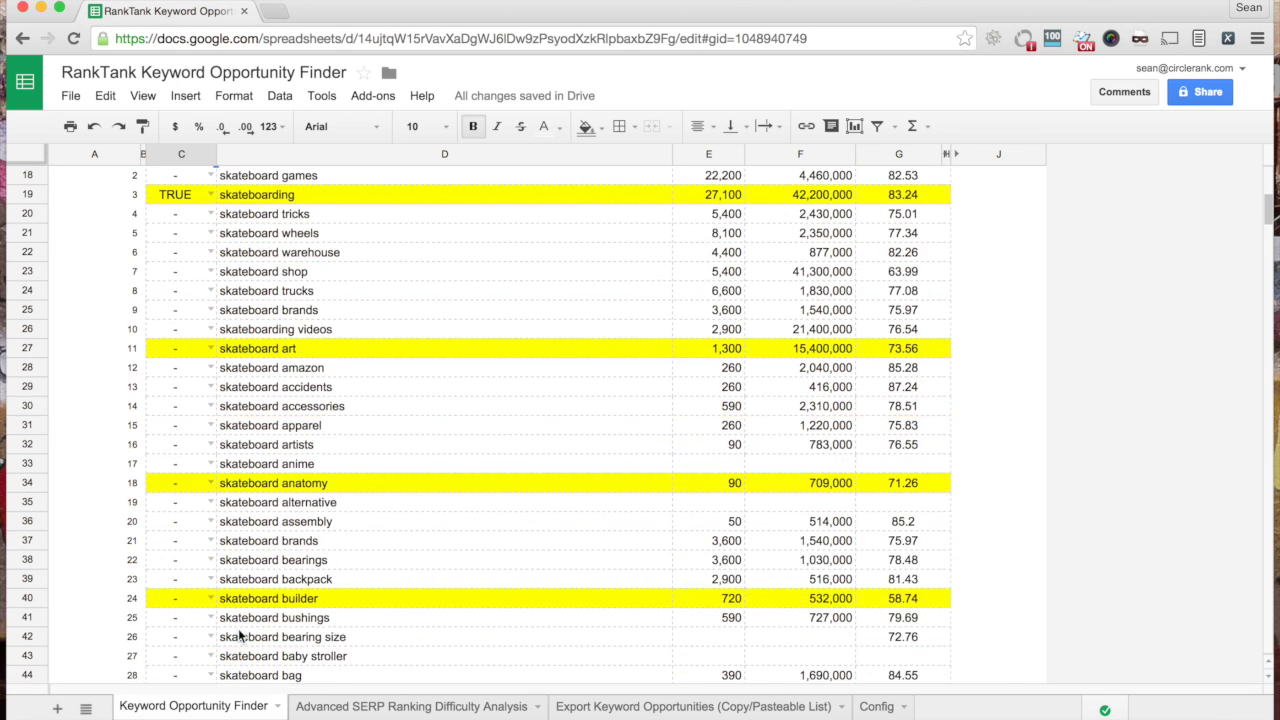
scroll(240, 635, down, 8)
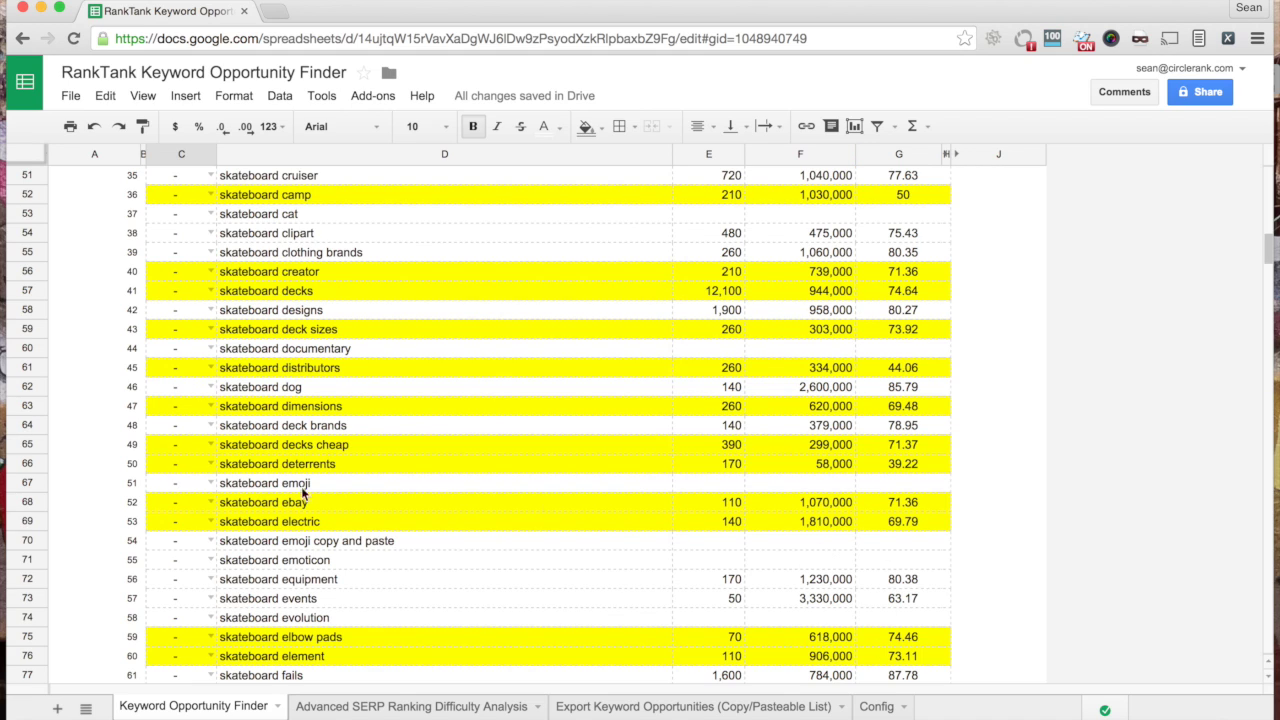
click(210, 617)
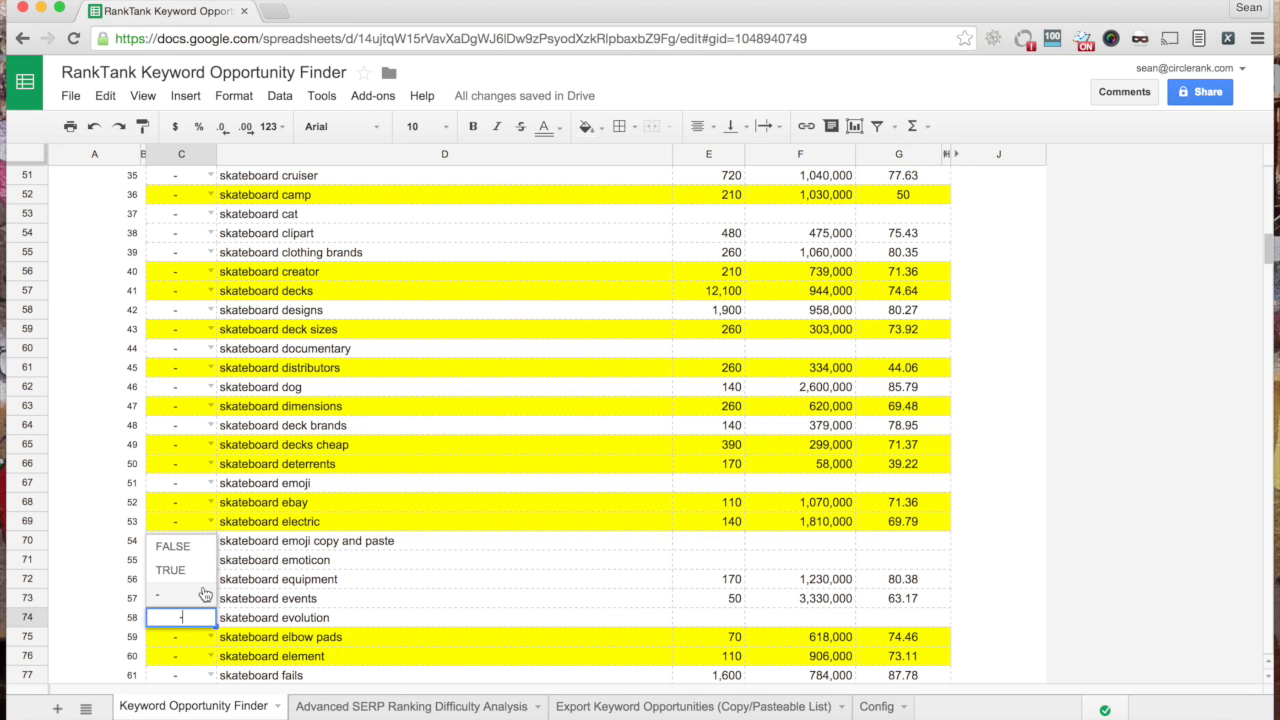
click(192, 575)
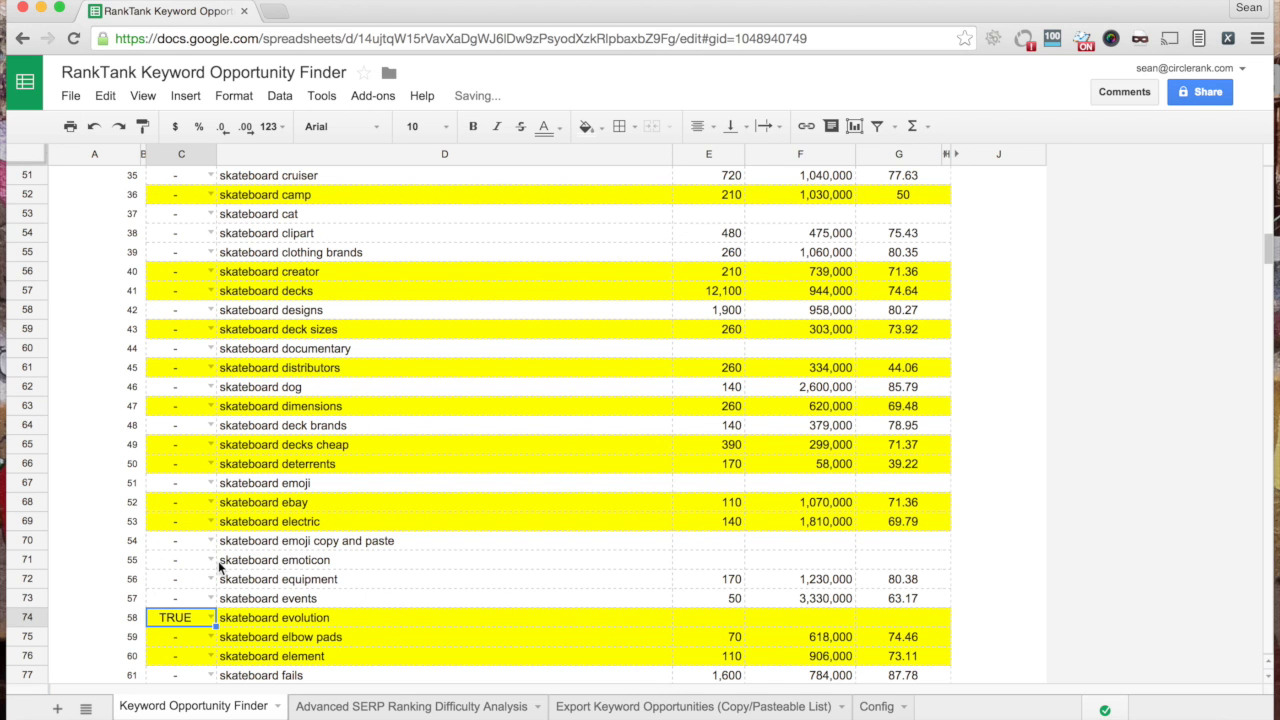
scroll(250, 545, up, 9)
scroll(250, 545, up, 8)
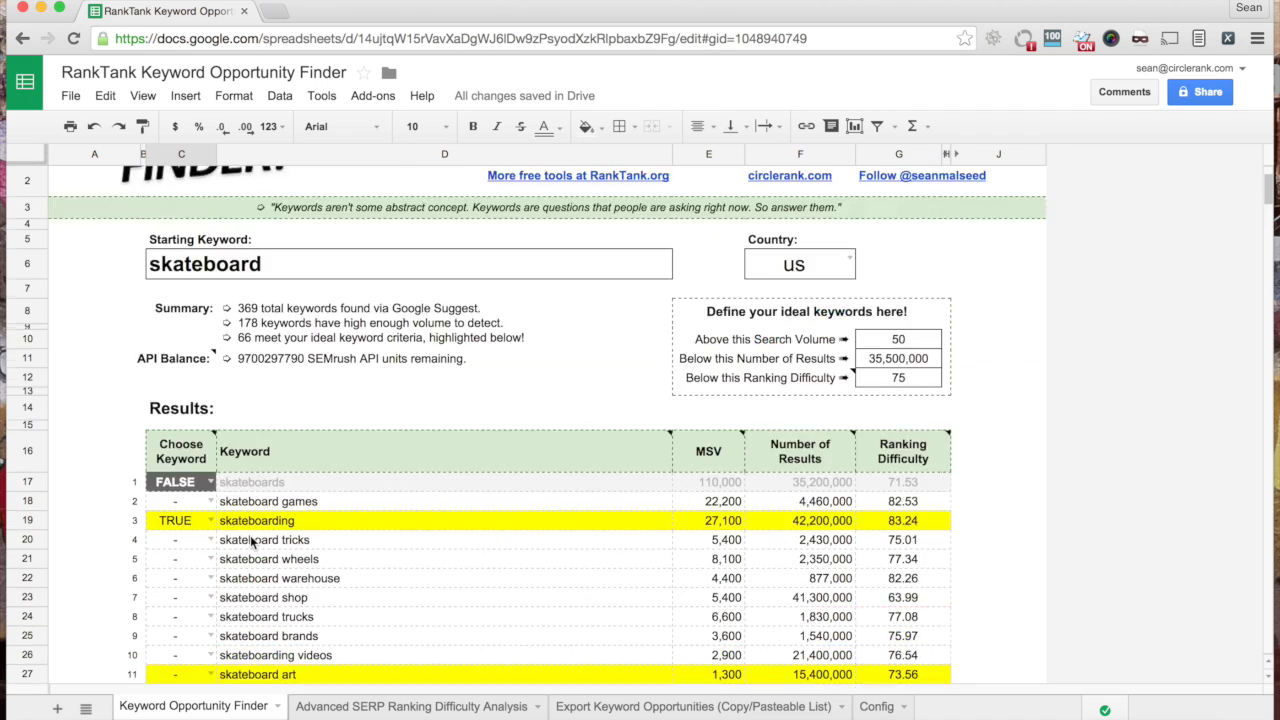
scroll(252, 541, down, 5)
click(210, 503)
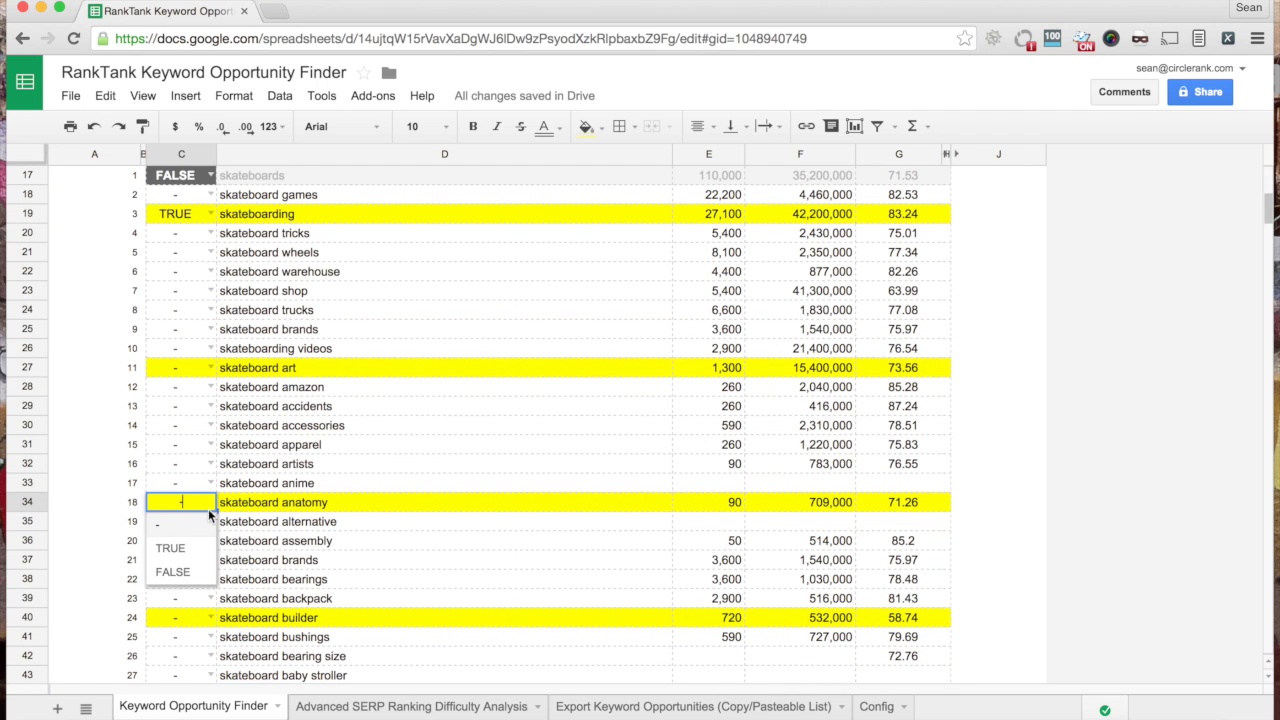
click(173, 572)
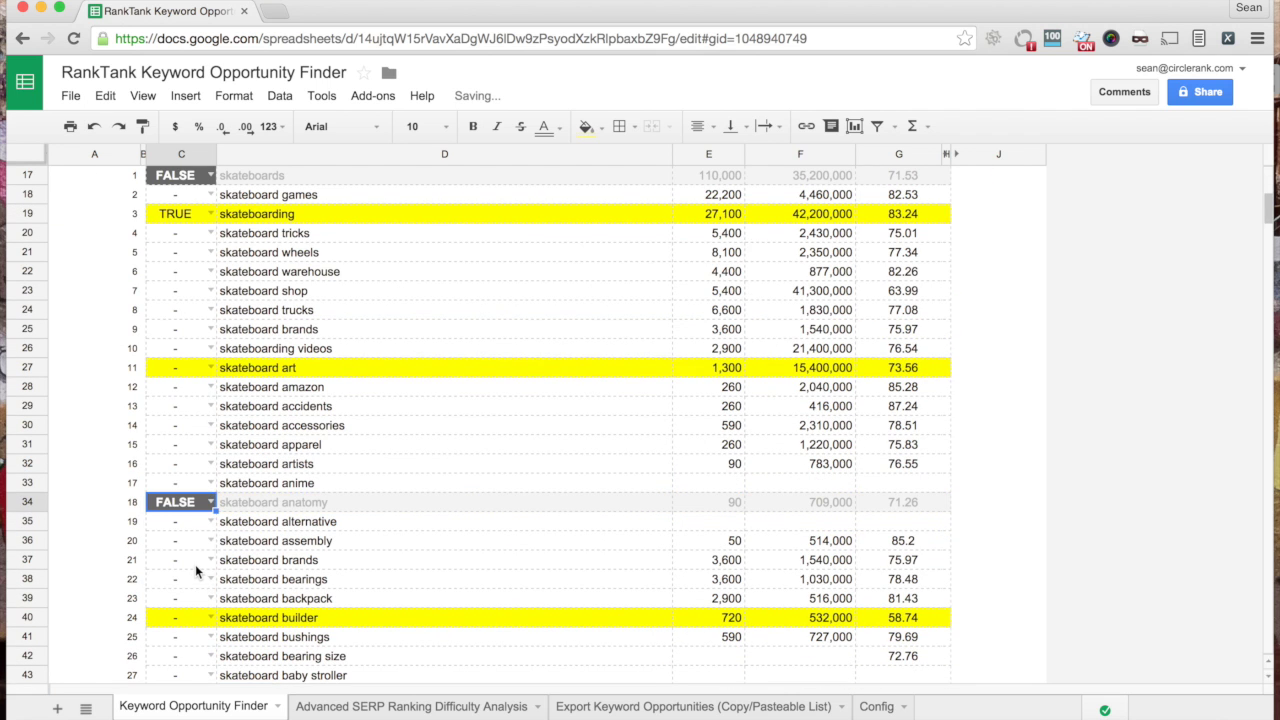
scroll(195, 564, up, 5)
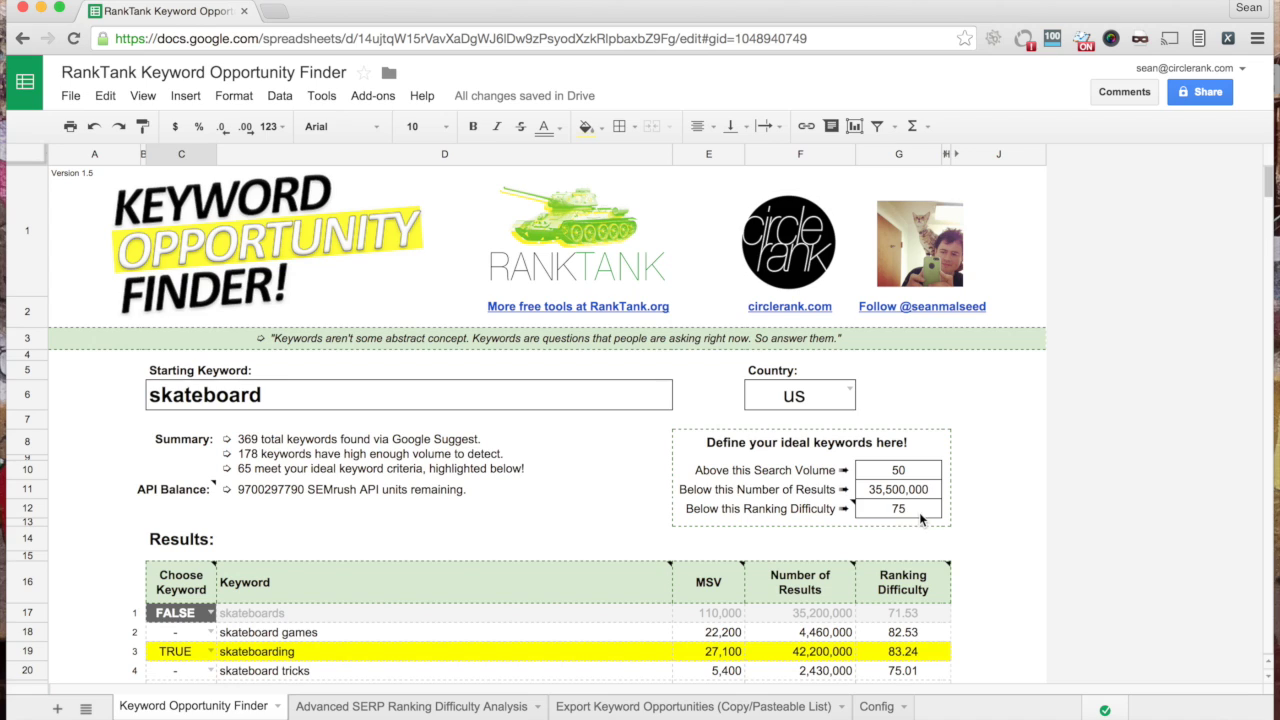
- Lower the Ranking Difficulty threshold in G12 from 75 to 70
click(919, 512)
double_click(919, 512)
key(BackSpace)
text(0)
key(Return)
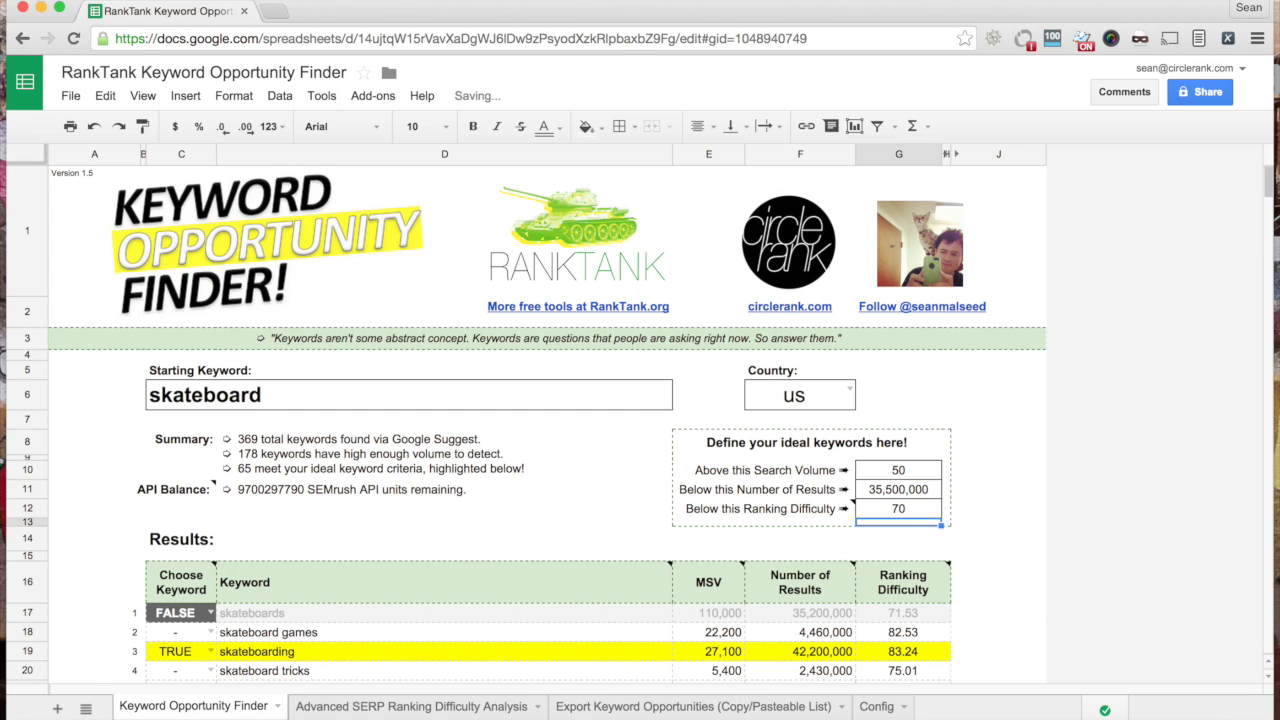
- Reset skateboarding's choice in C19 to '-' so it is unchosen
scroll(930, 518, down, 3)
scroll(930, 518, down, 3)
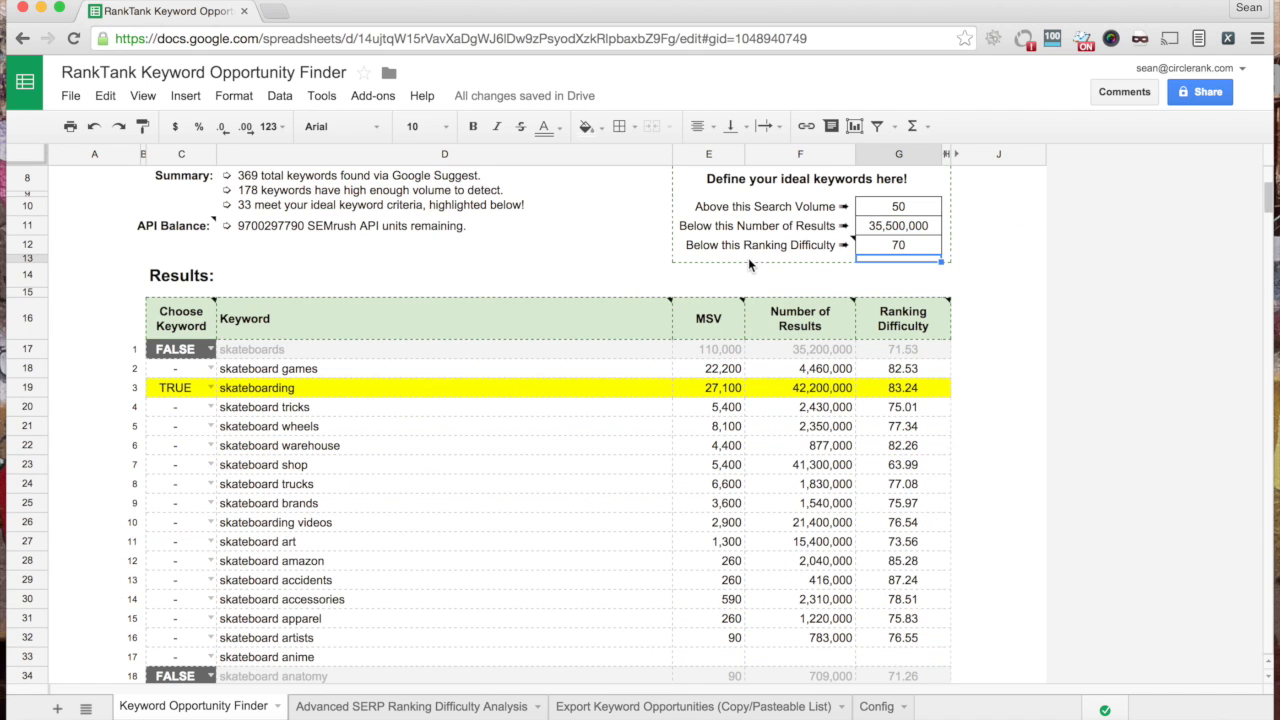
scroll(748, 257, up, 6)
scroll(704, 410, down, 15)
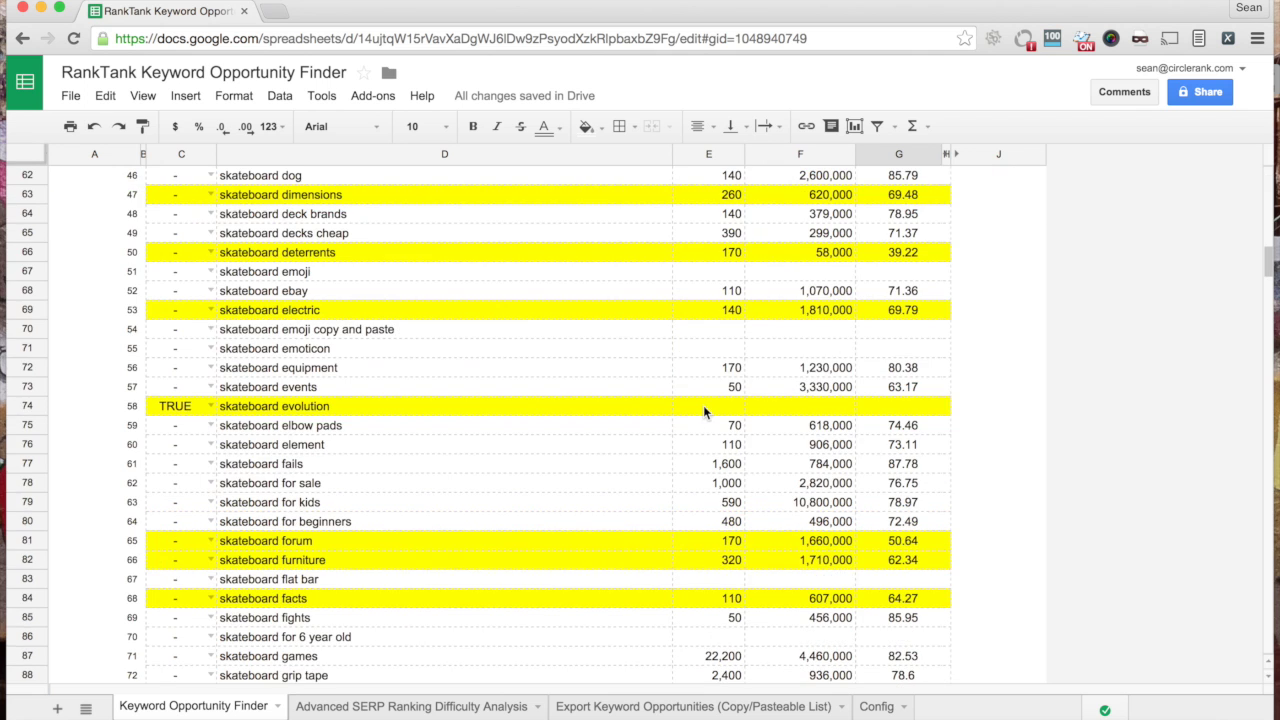
scroll(703, 410, up, 1)
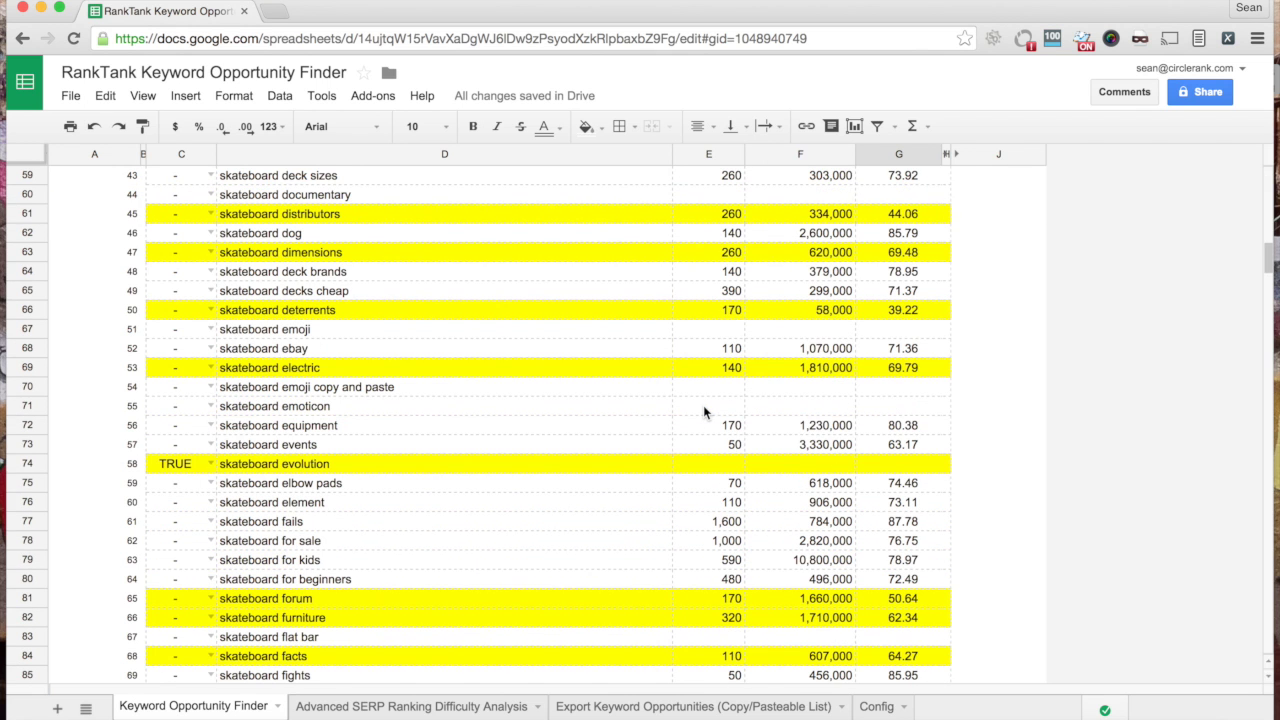
scroll(702, 404, up, 15)
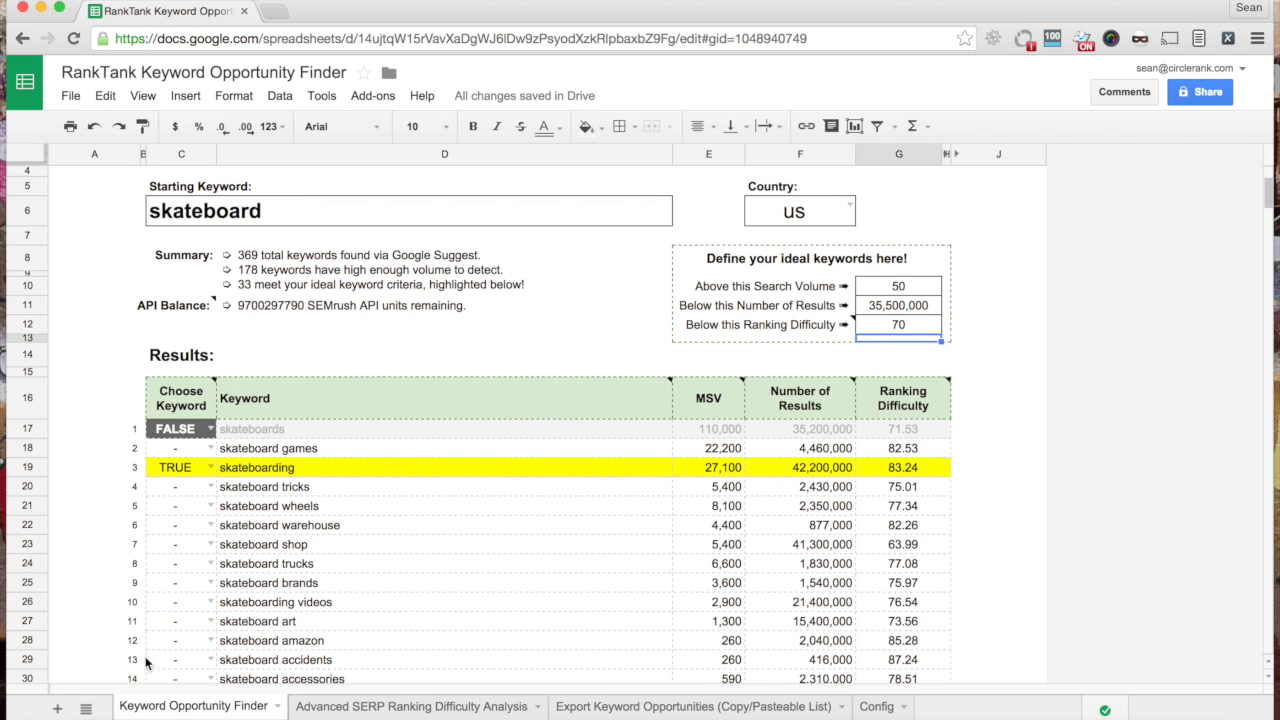
click(210, 467)
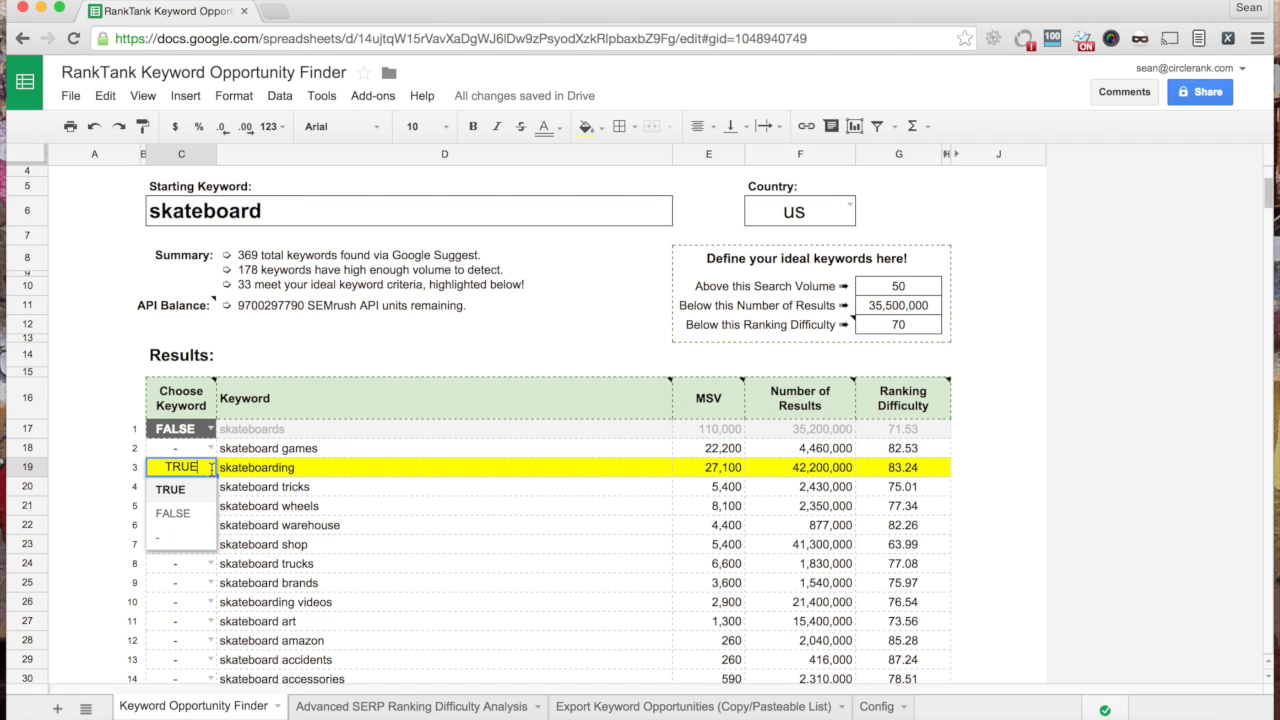
click(160, 537)
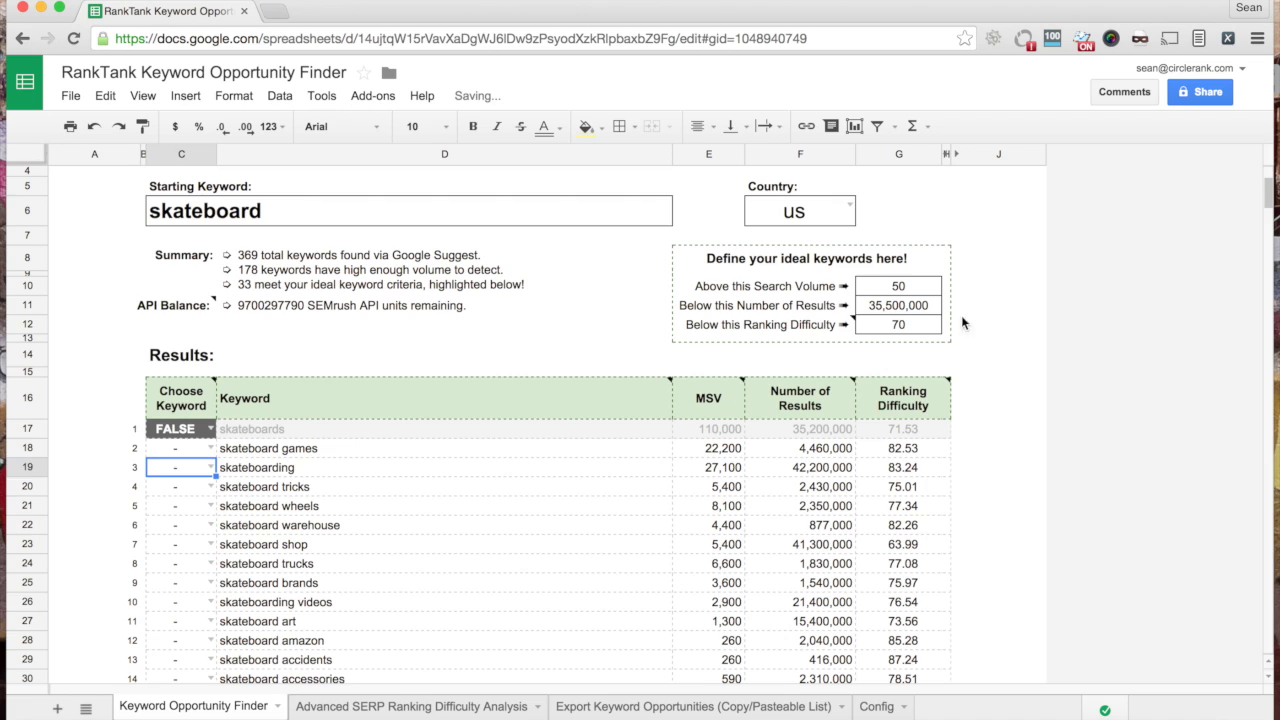
- Restore the difficulty threshold to 75 and mark skateboard tricks (C20) as TRUE
click(914, 329)
text(75)
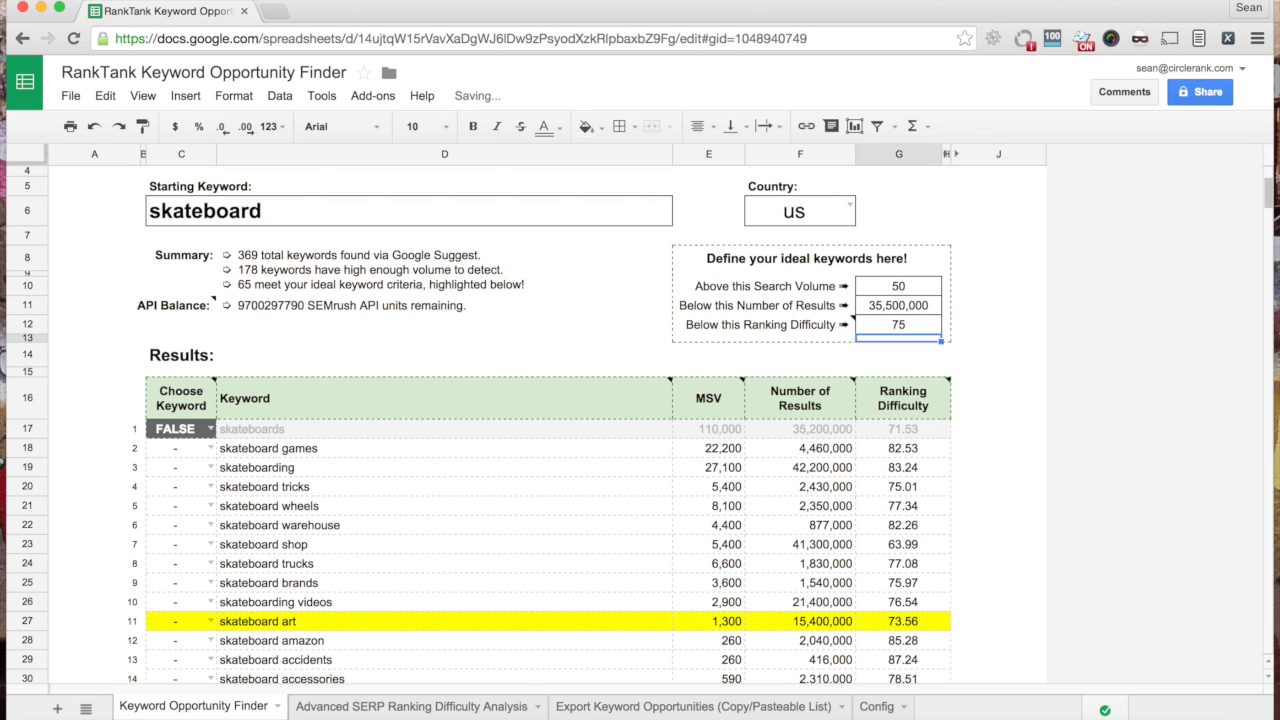
click(212, 488)
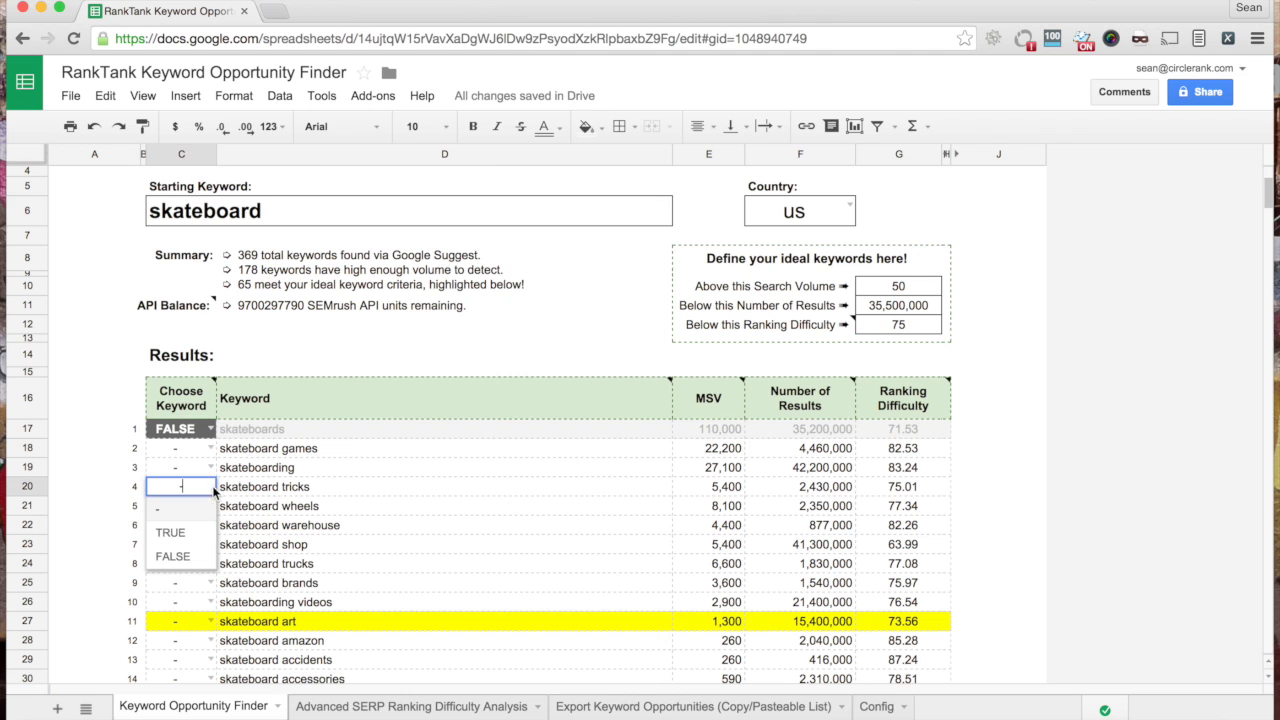
click(197, 540)
scroll(197, 544, down, 5)
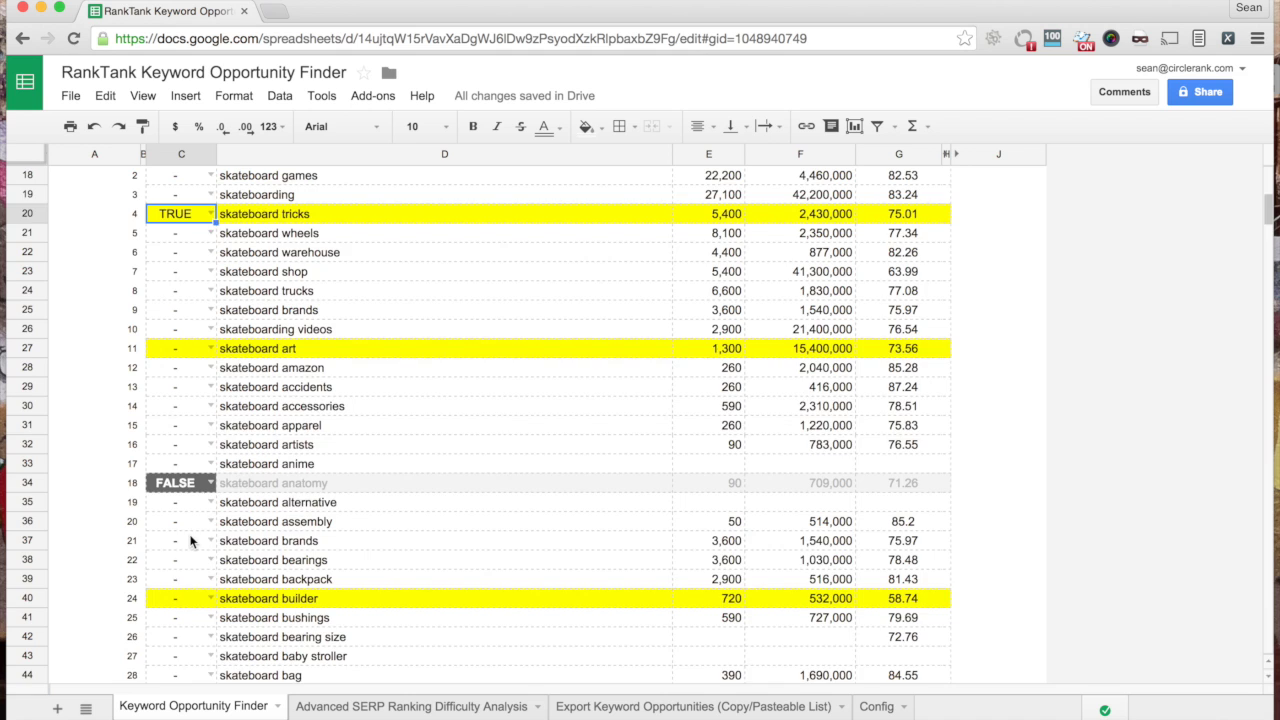
scroll(195, 544, down, 2)
scroll(194, 539, up, 8)
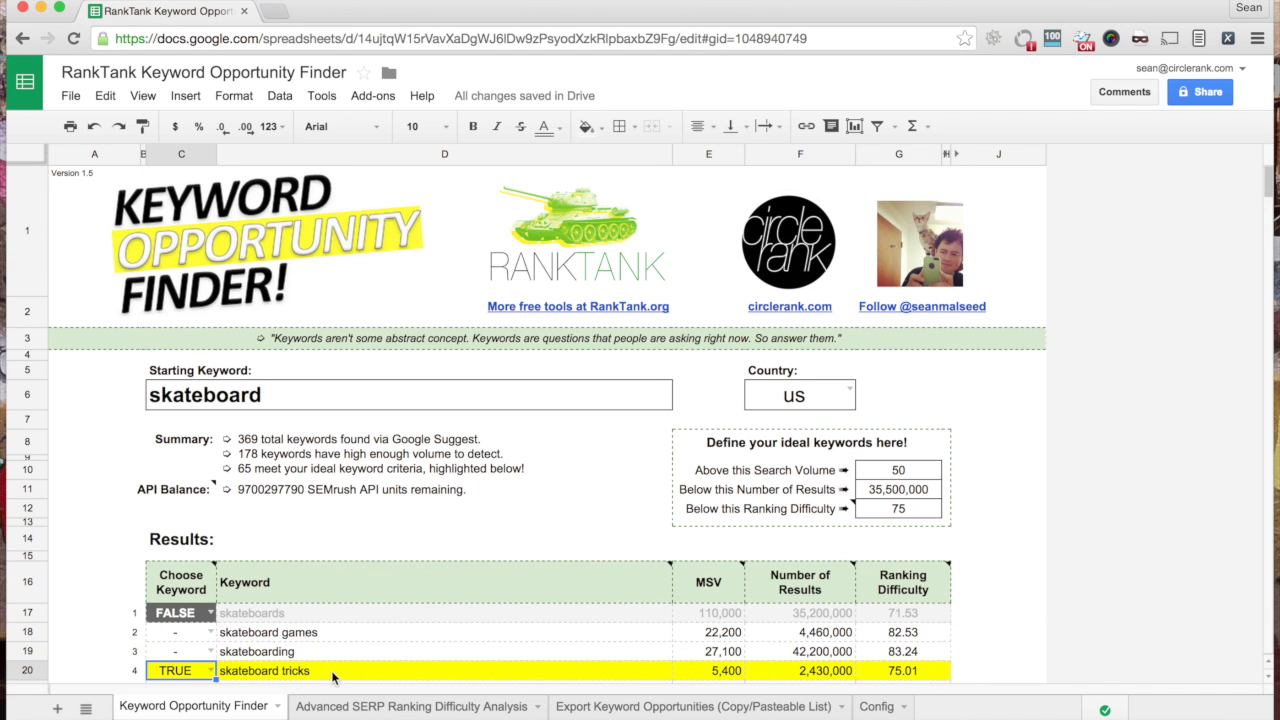
- On the Advanced SERP Ranking Difficulty Analysis sheet, pick 'skateboard blanks' as the B7 keyword
click(379, 707)
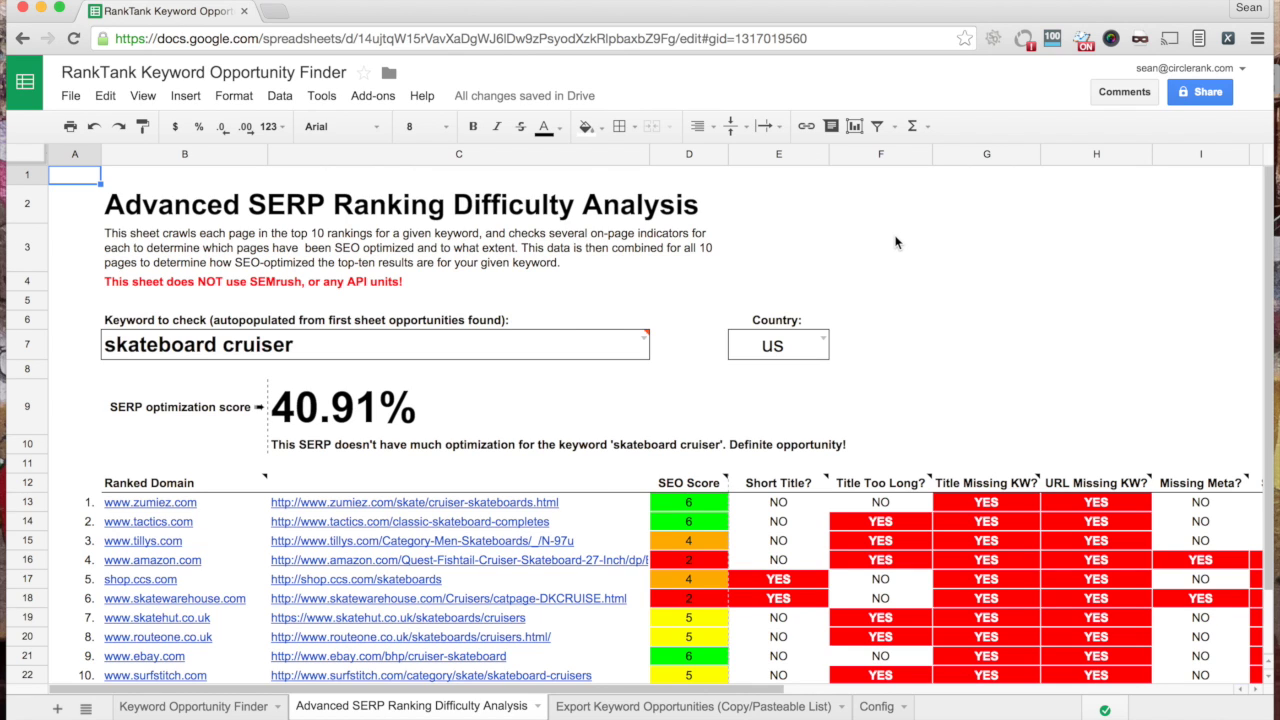
click(645, 342)
scroll(608, 390, down, 10)
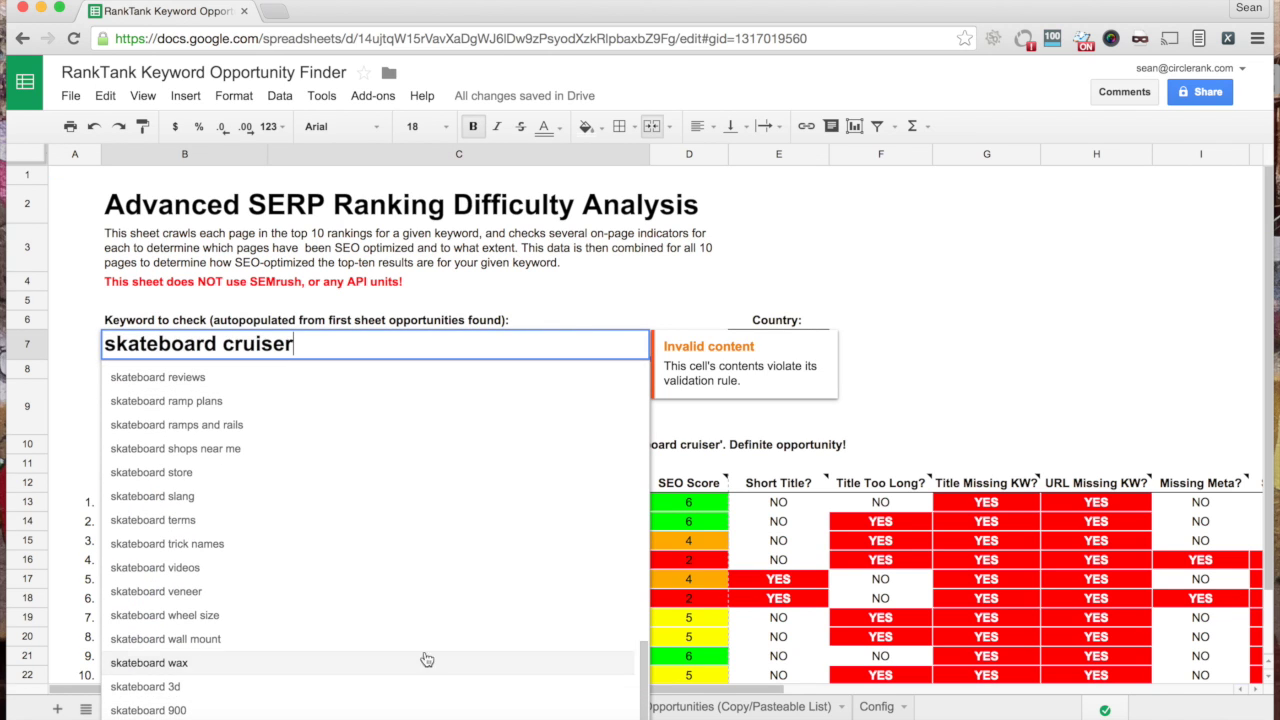
scroll(426, 659, up, 10)
scroll(410, 578, up, 1)
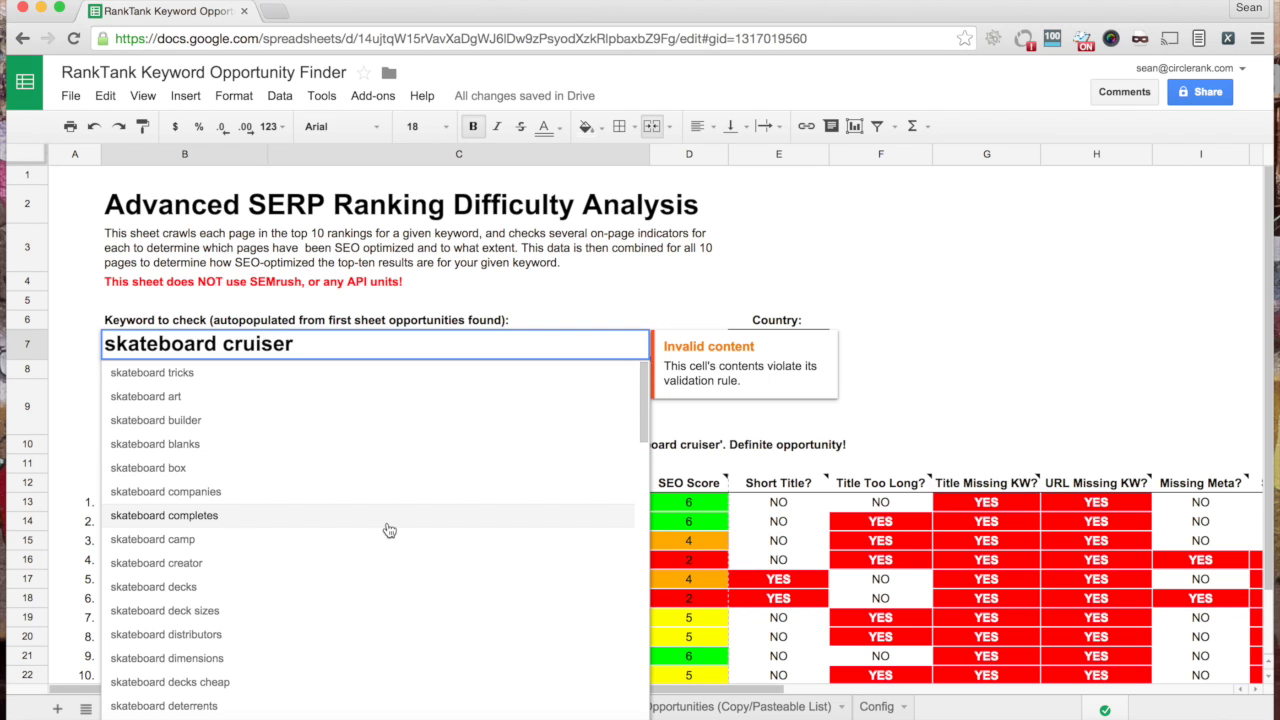
click(369, 443)
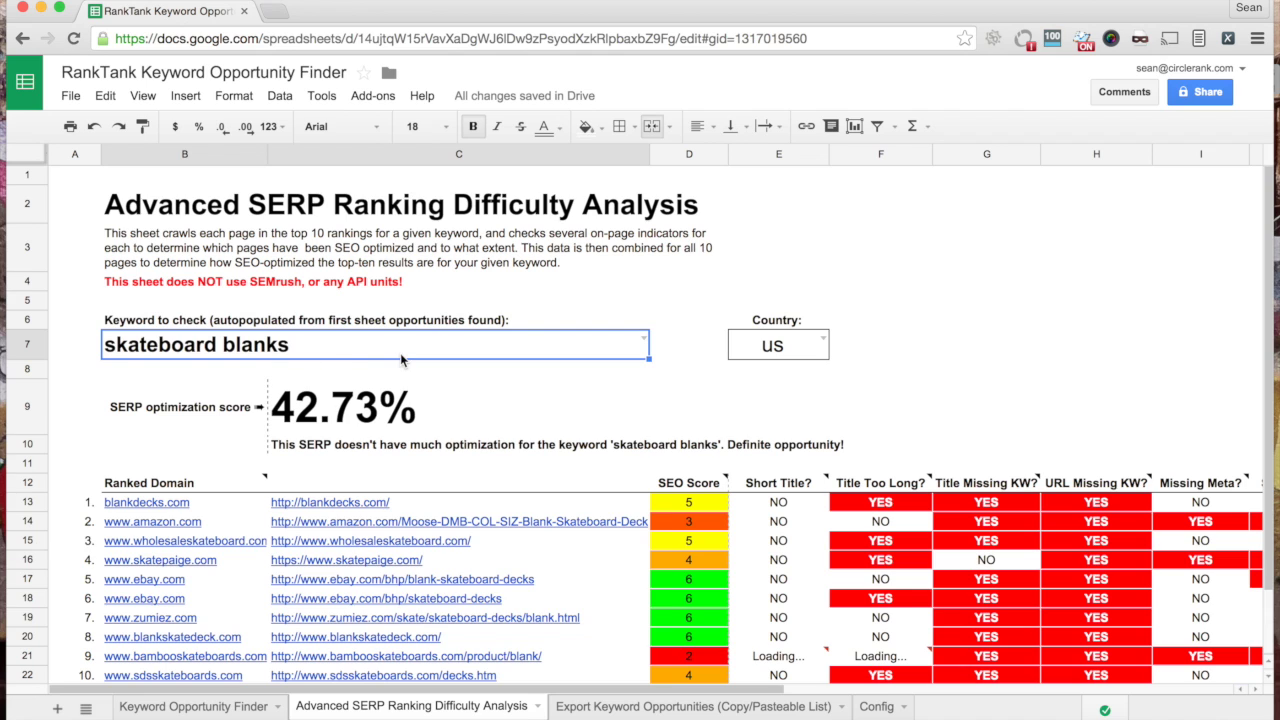
scroll(420, 365, down, 1)
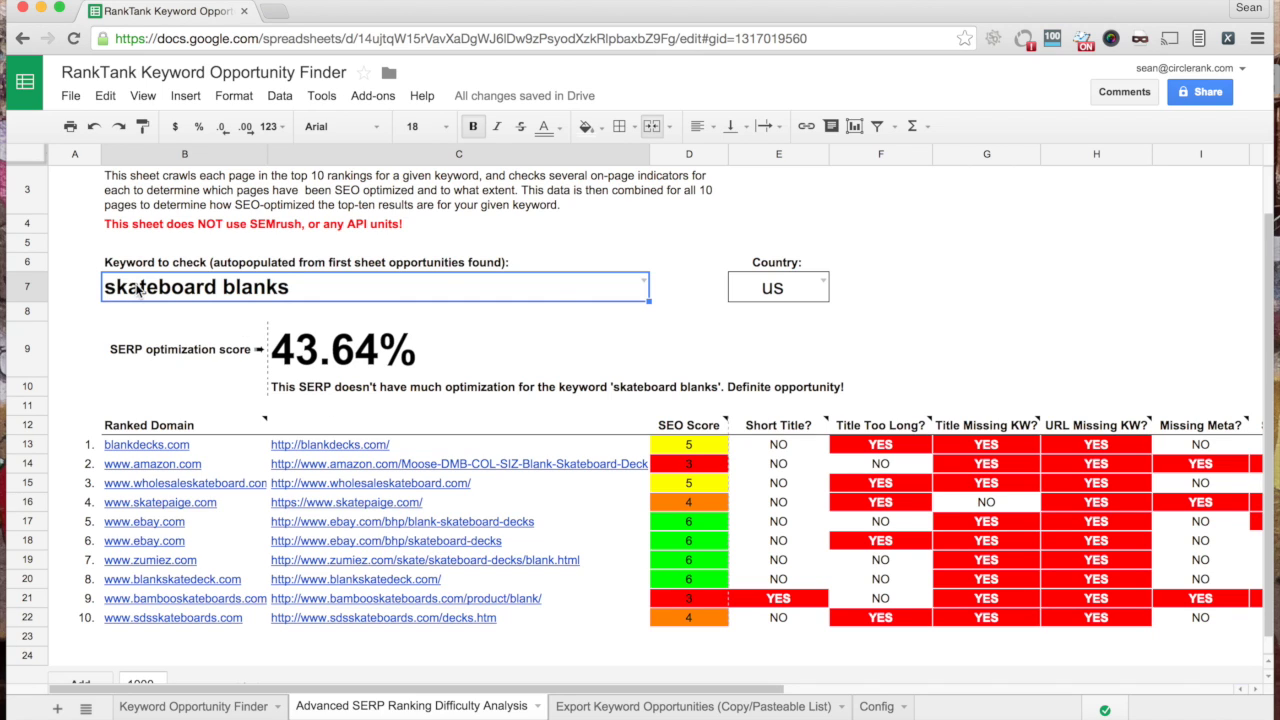
mouse_move(758, 698)
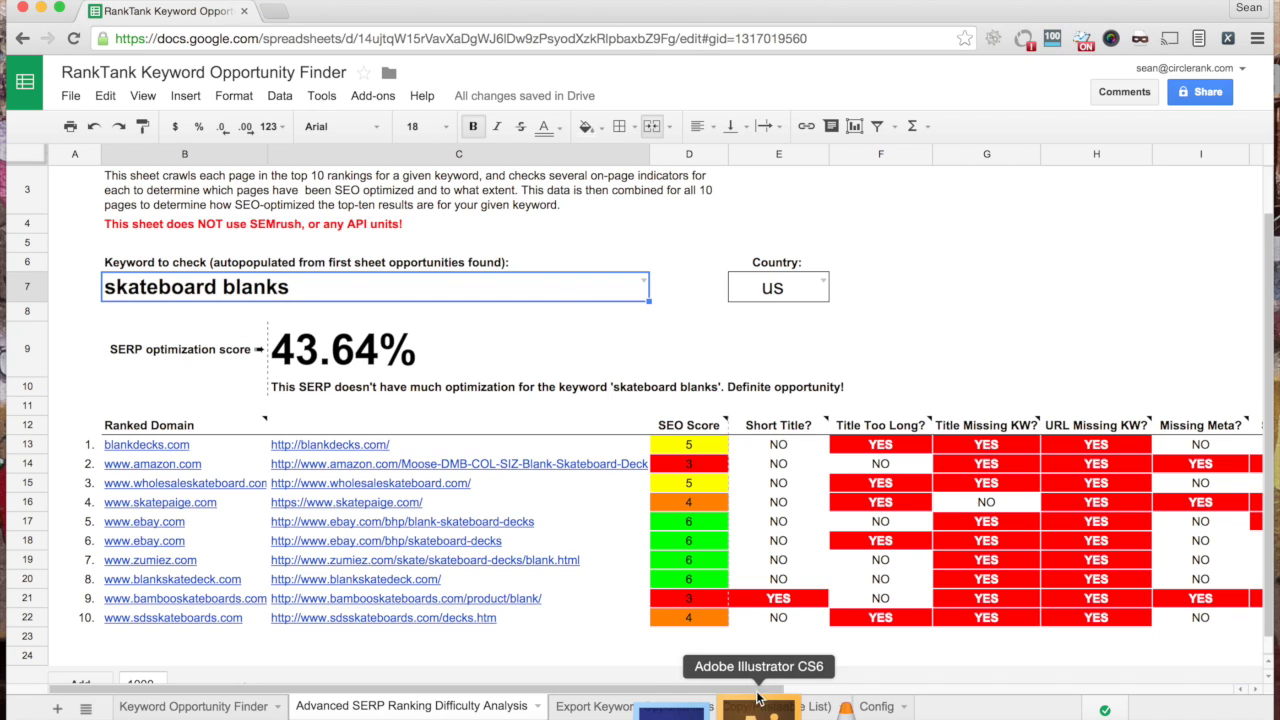
scroll(900, 650, right, 5)
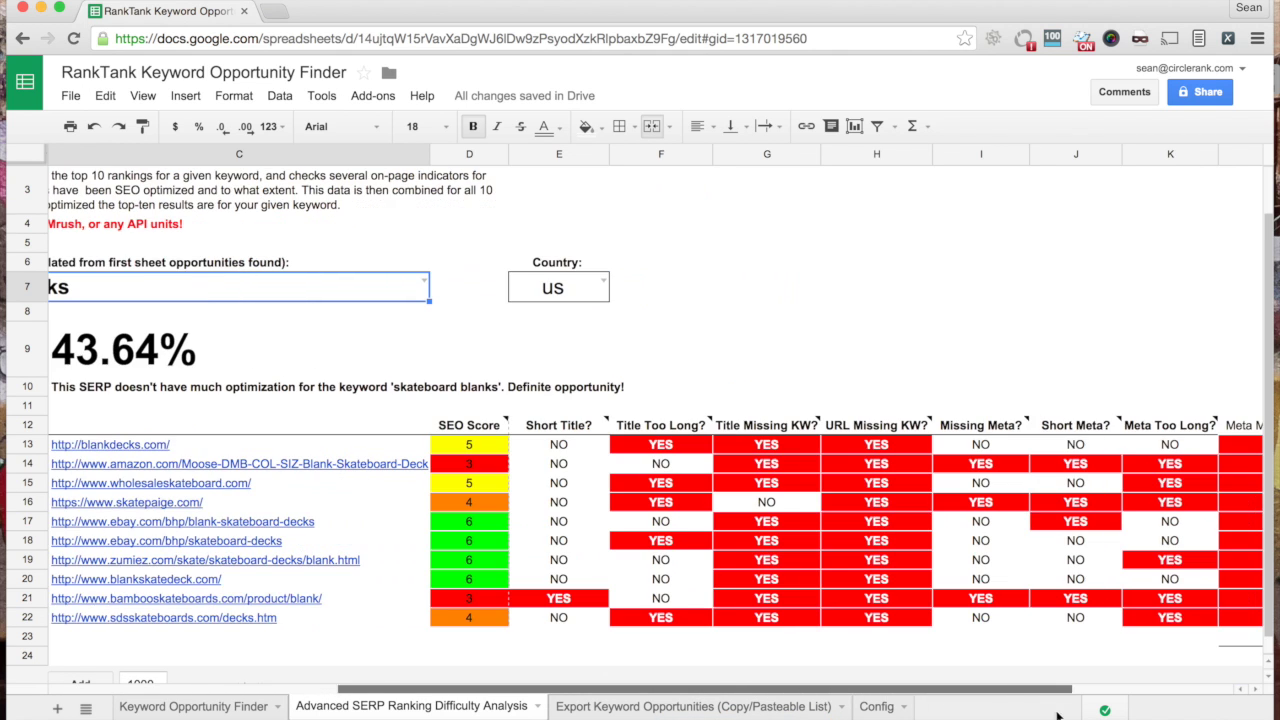
scroll(1058, 700, right, 10)
scroll(958, 686, left, 10)
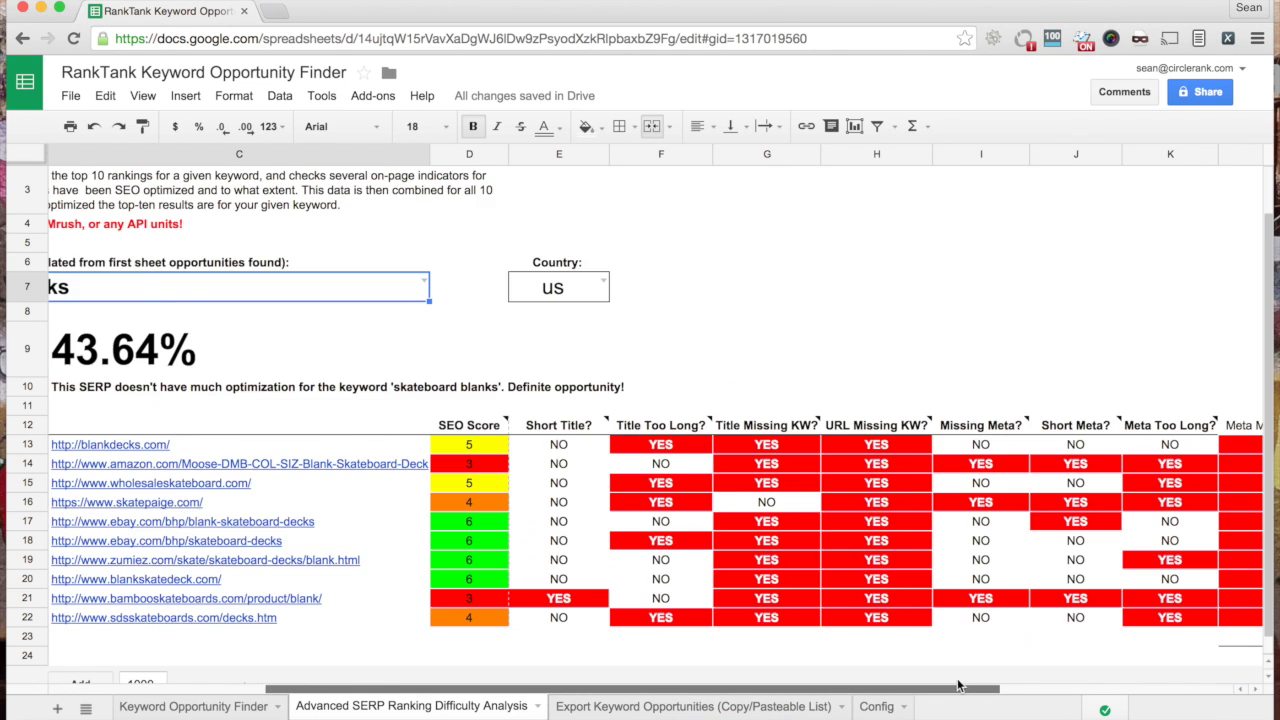
scroll(958, 686, left, 3)
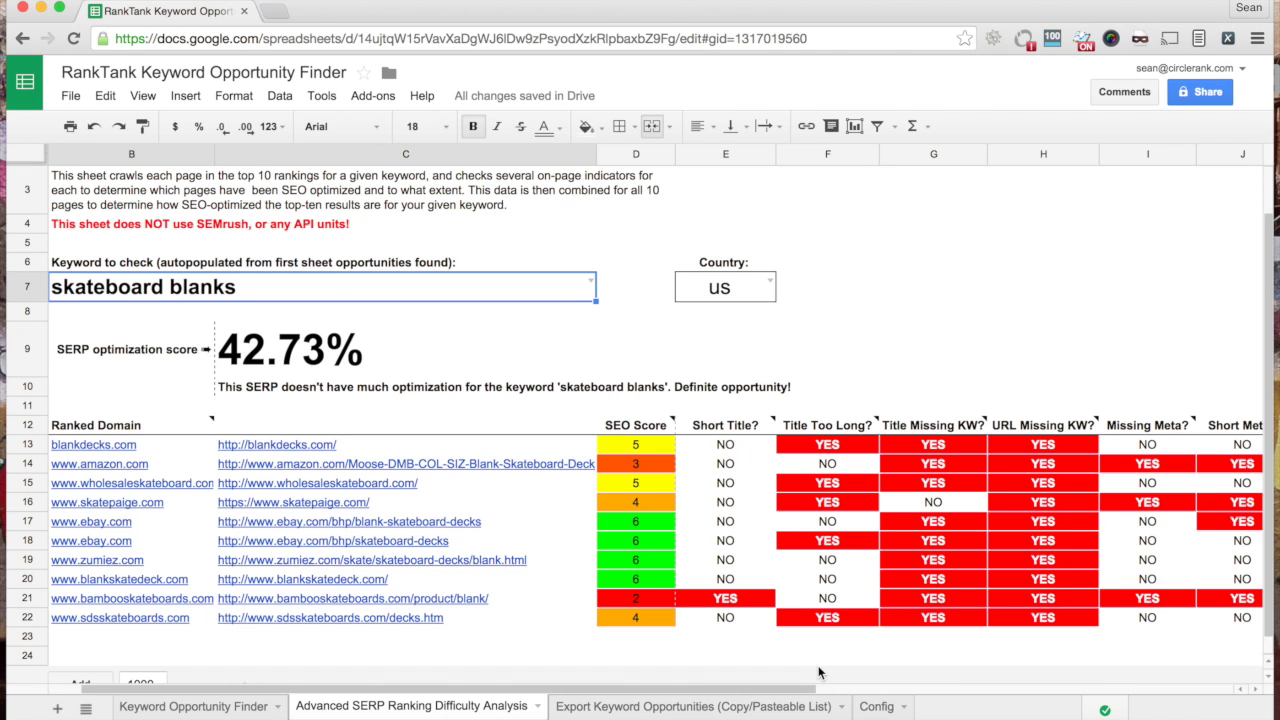
drag(805, 689, 1260, 685)
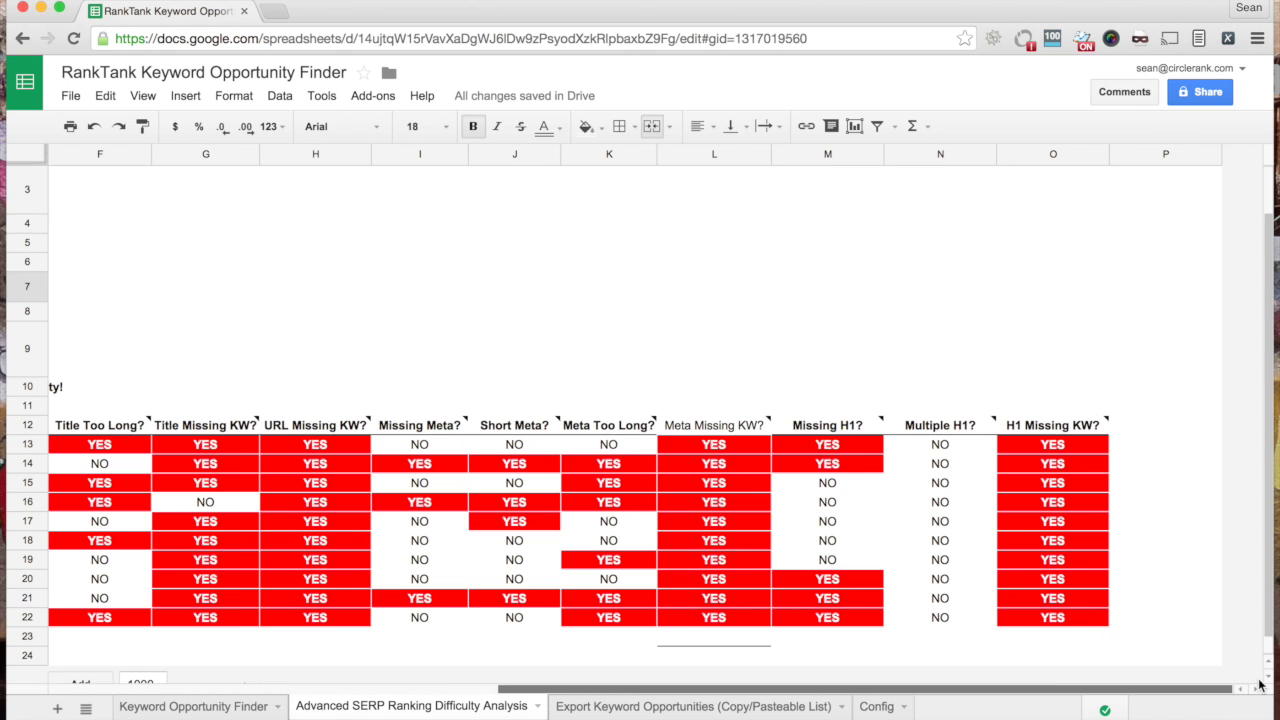
scroll(958, 646, left, 10)
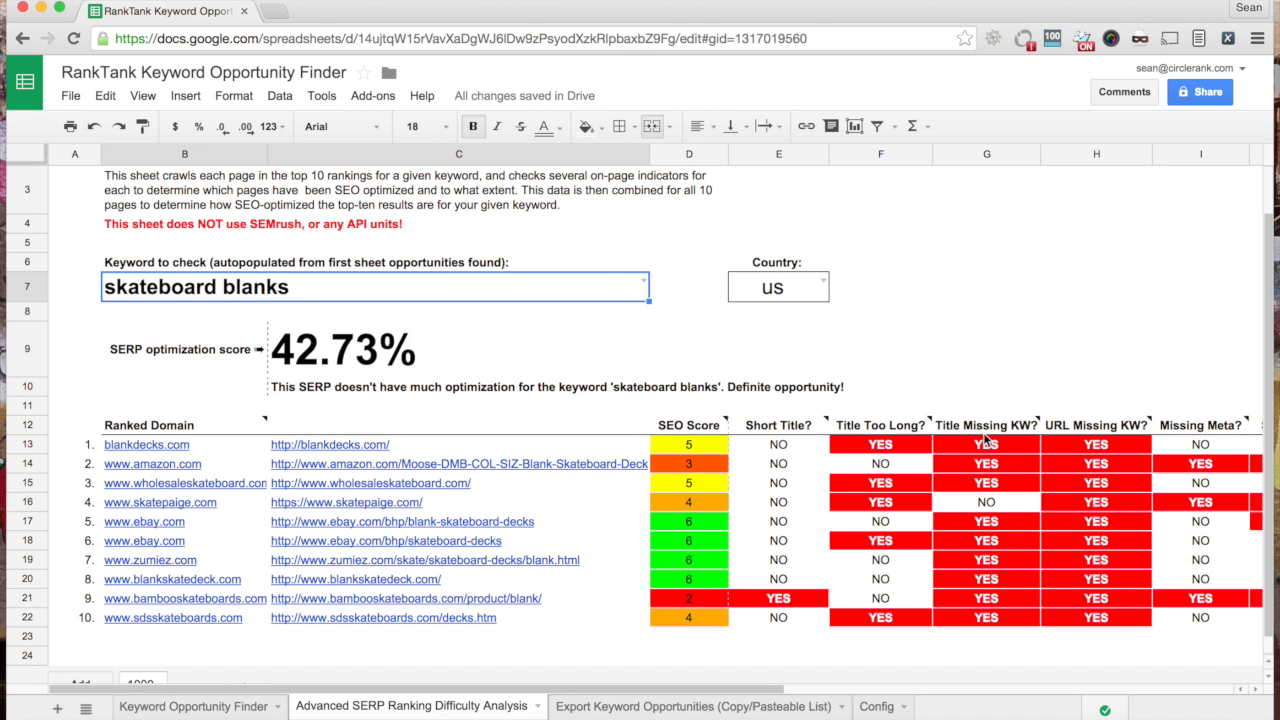
mouse_move(985, 433)
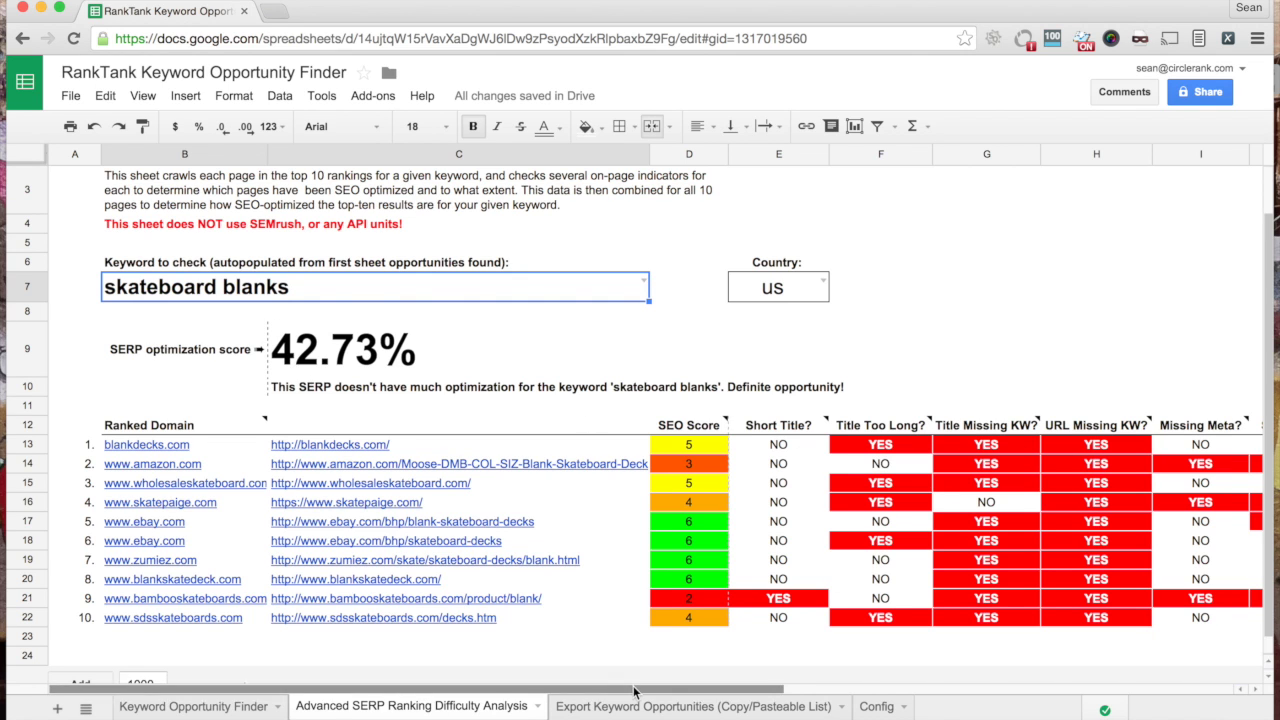
drag(675, 692, 1095, 692)
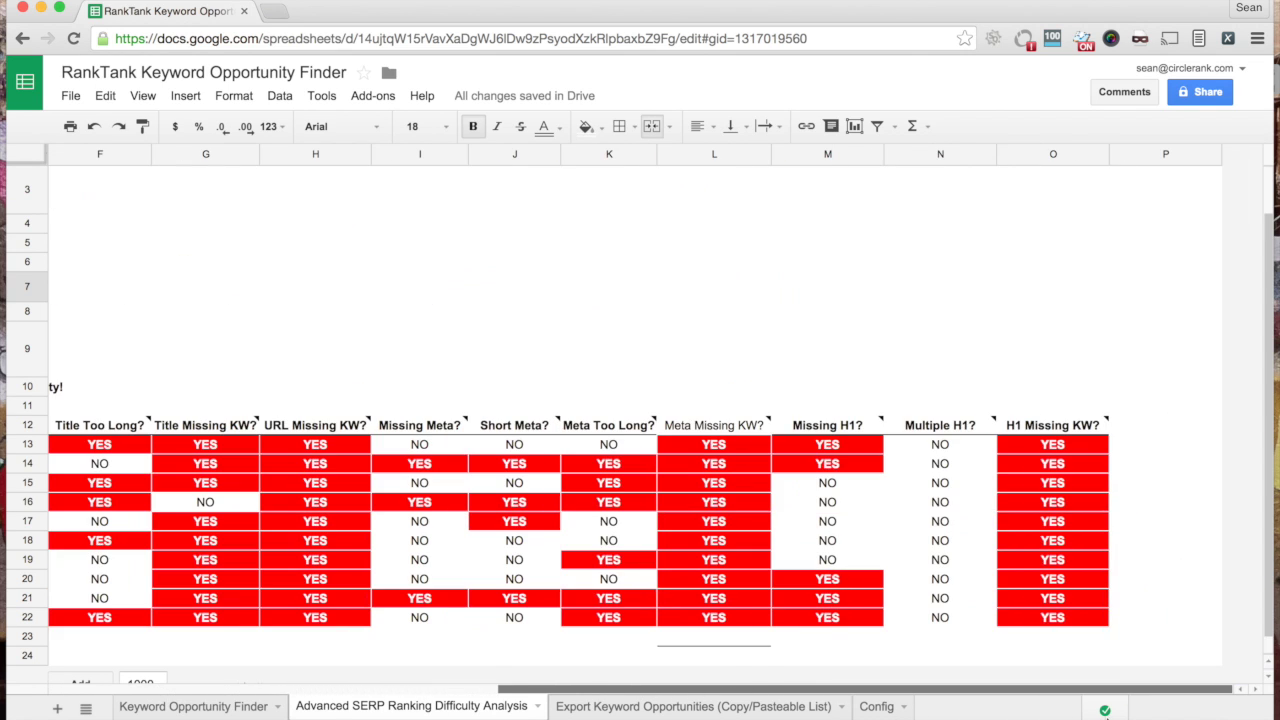
drag(1088, 690, 518, 688)
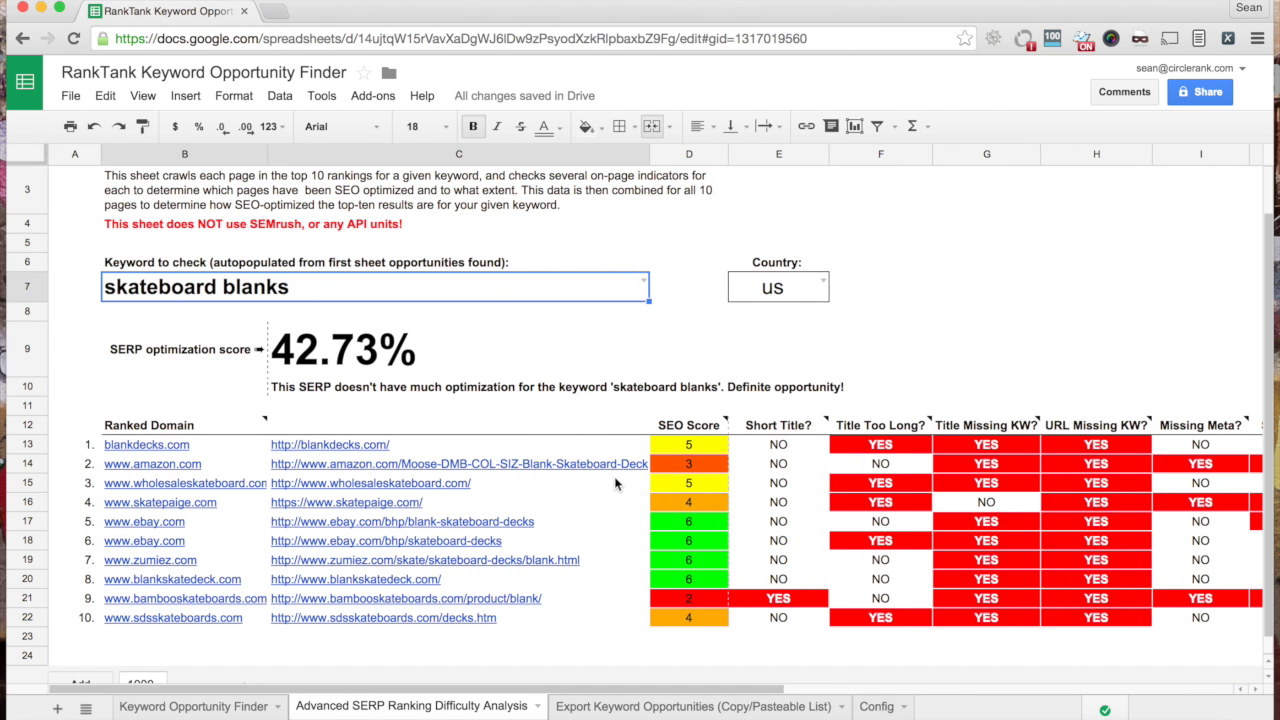
- Analyse 'skateboard distributors' from the B7 suggestion list, then go back to Keyword Opportunity Finder
click(643, 286)
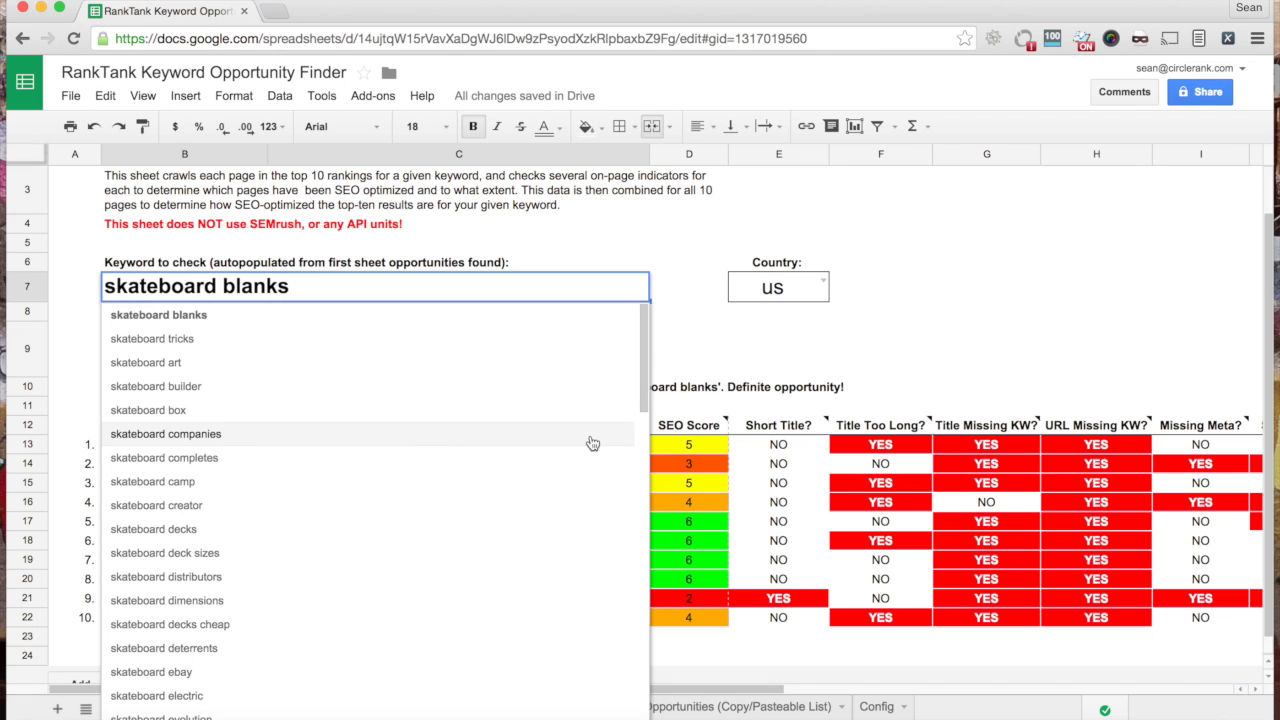
scroll(577, 442, down, 2)
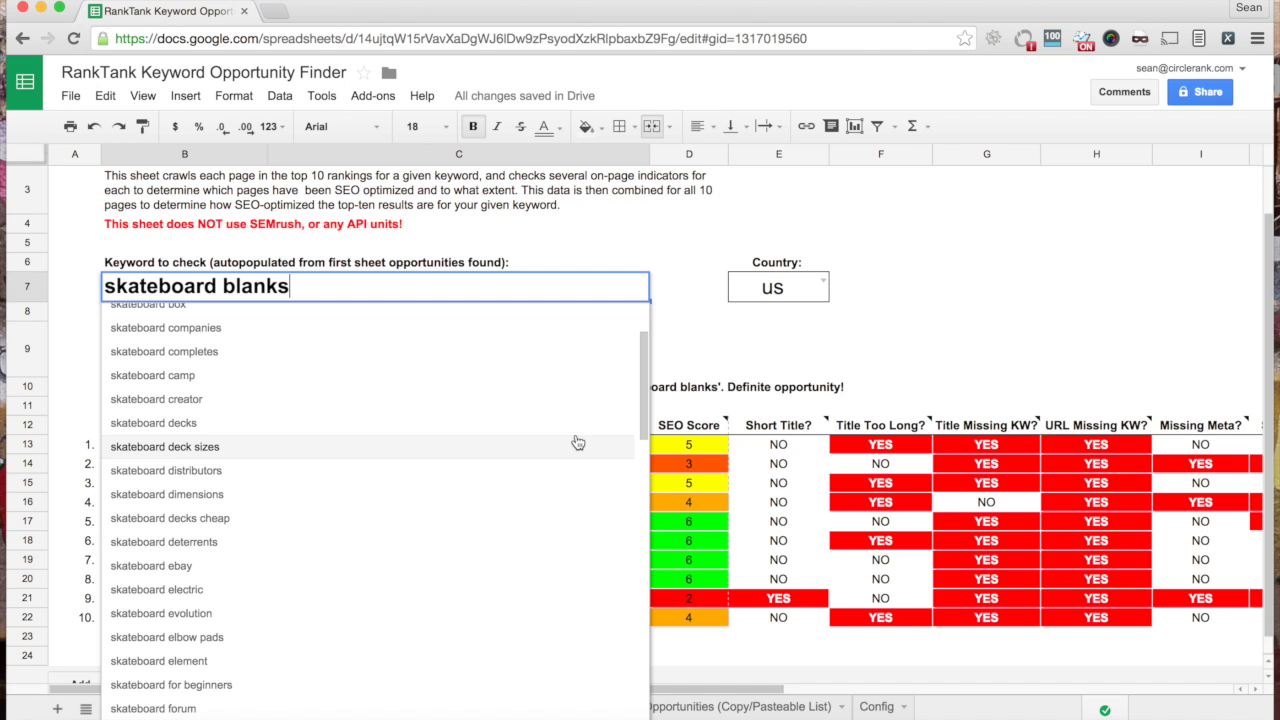
click(220, 478)
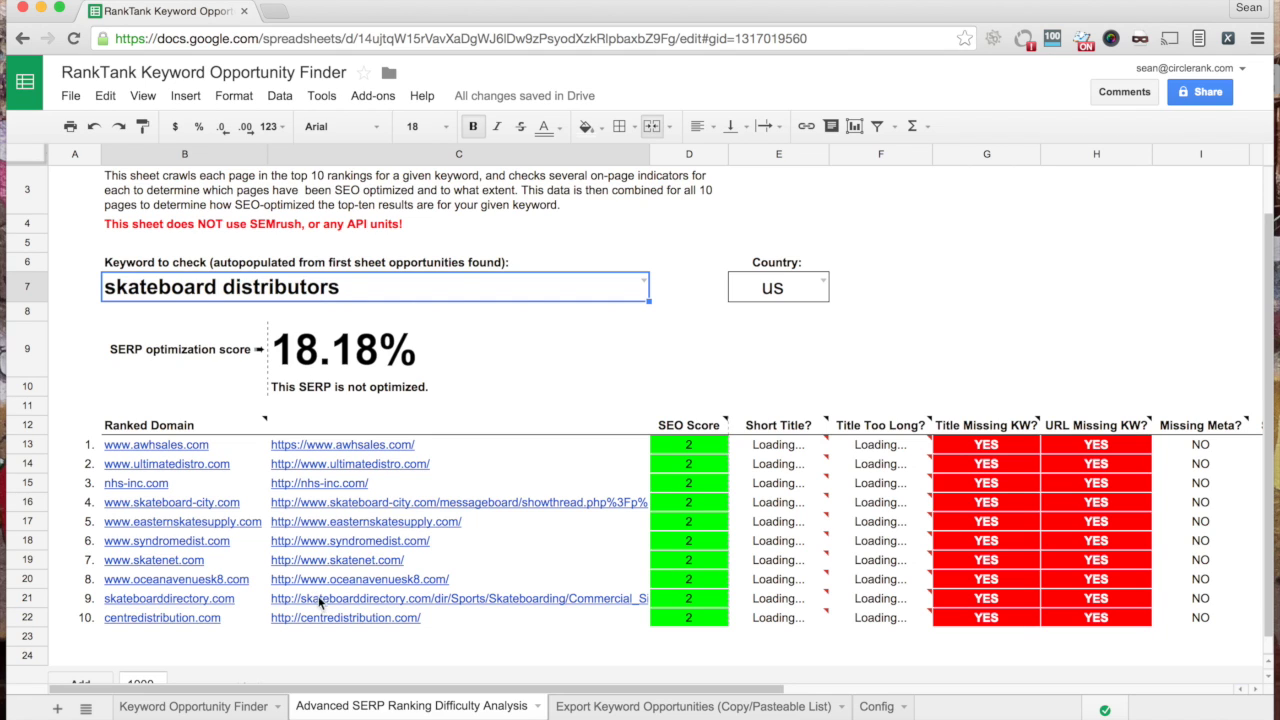
click(238, 705)
- Mark skateboard distributors (C61) as FALSE
scroll(256, 628, down, 10)
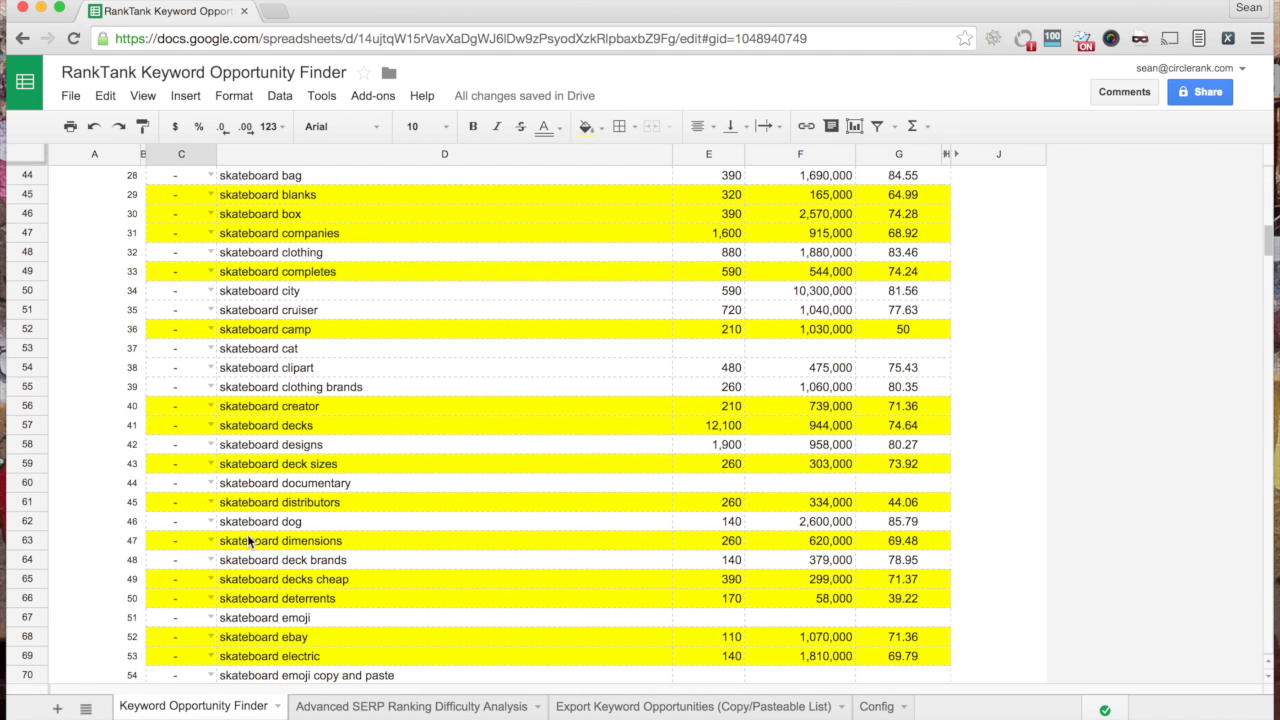
click(211, 505)
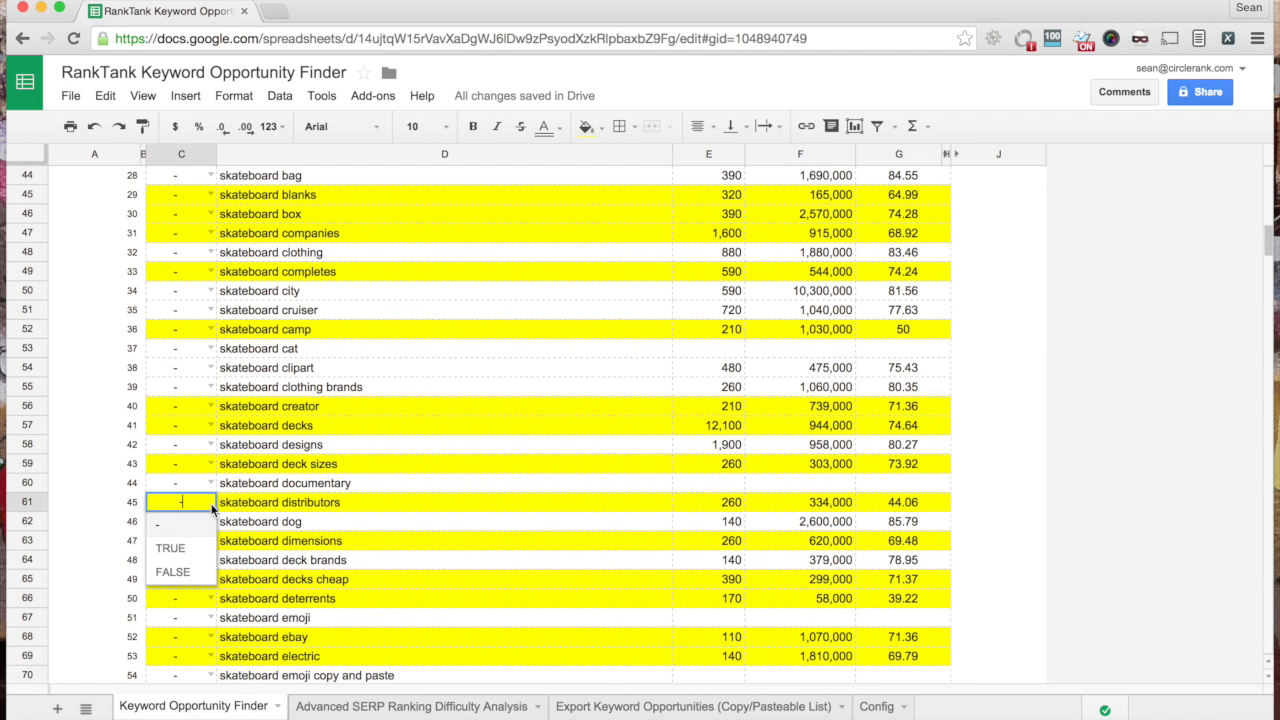
click(172, 573)
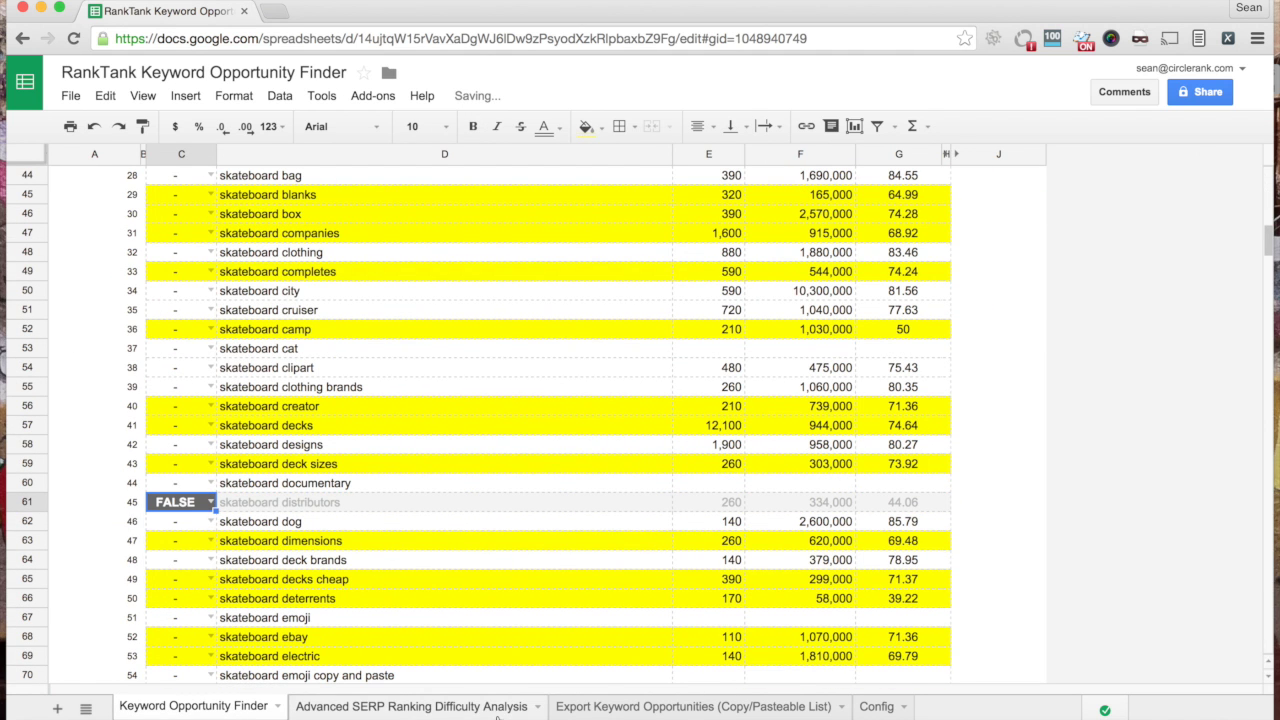
- Analyse 'skateboard companies' on the SERP difficulty sheet, then view the Export Keyword Opportunities list
click(496, 708)
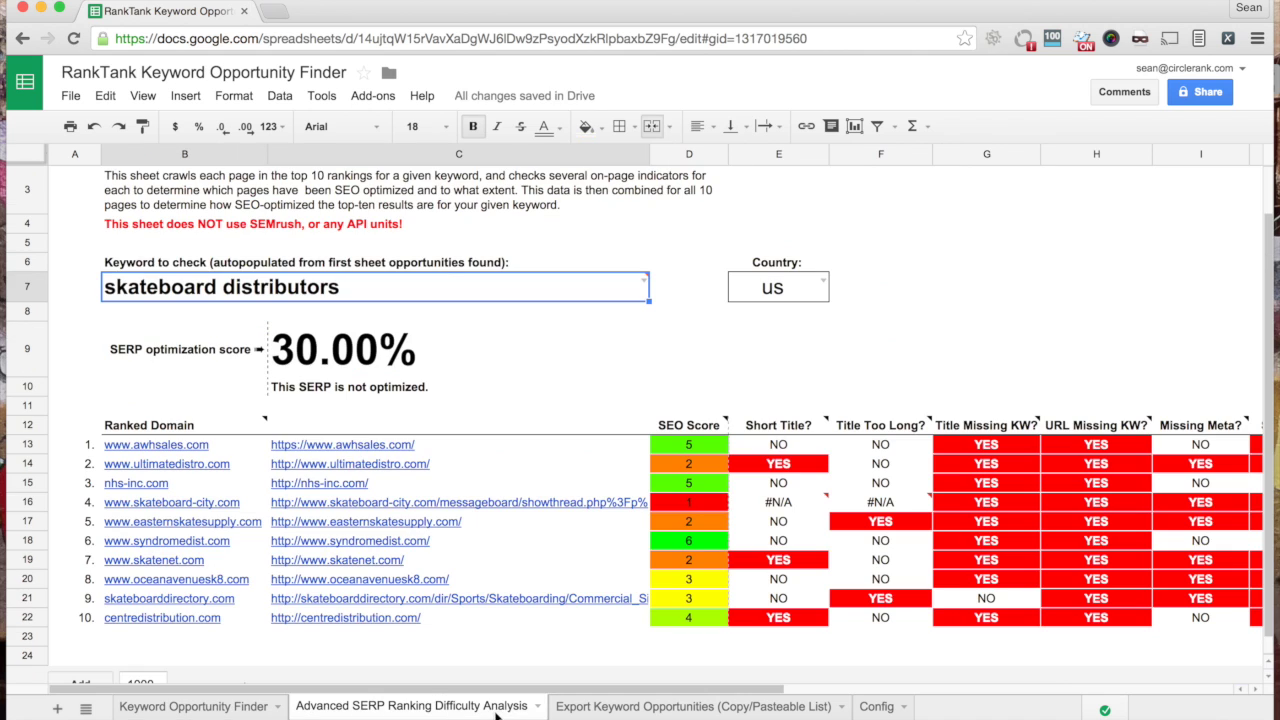
double_click(642, 286)
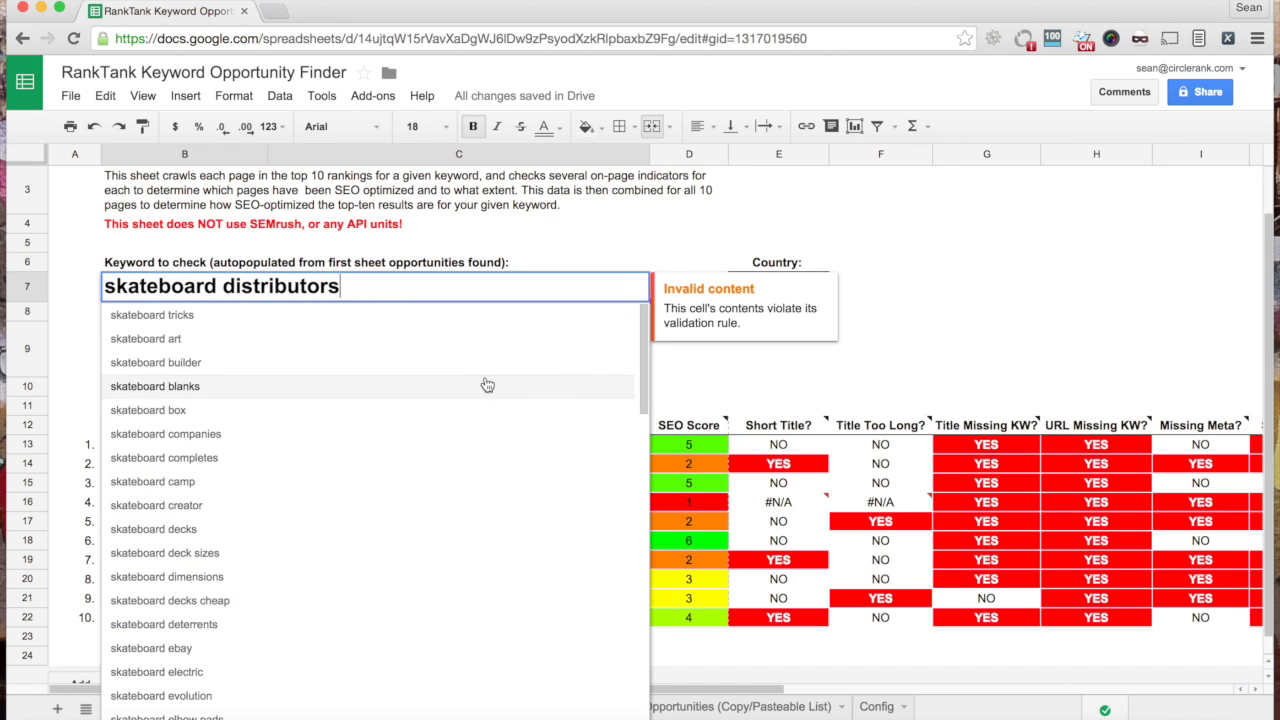
click(479, 442)
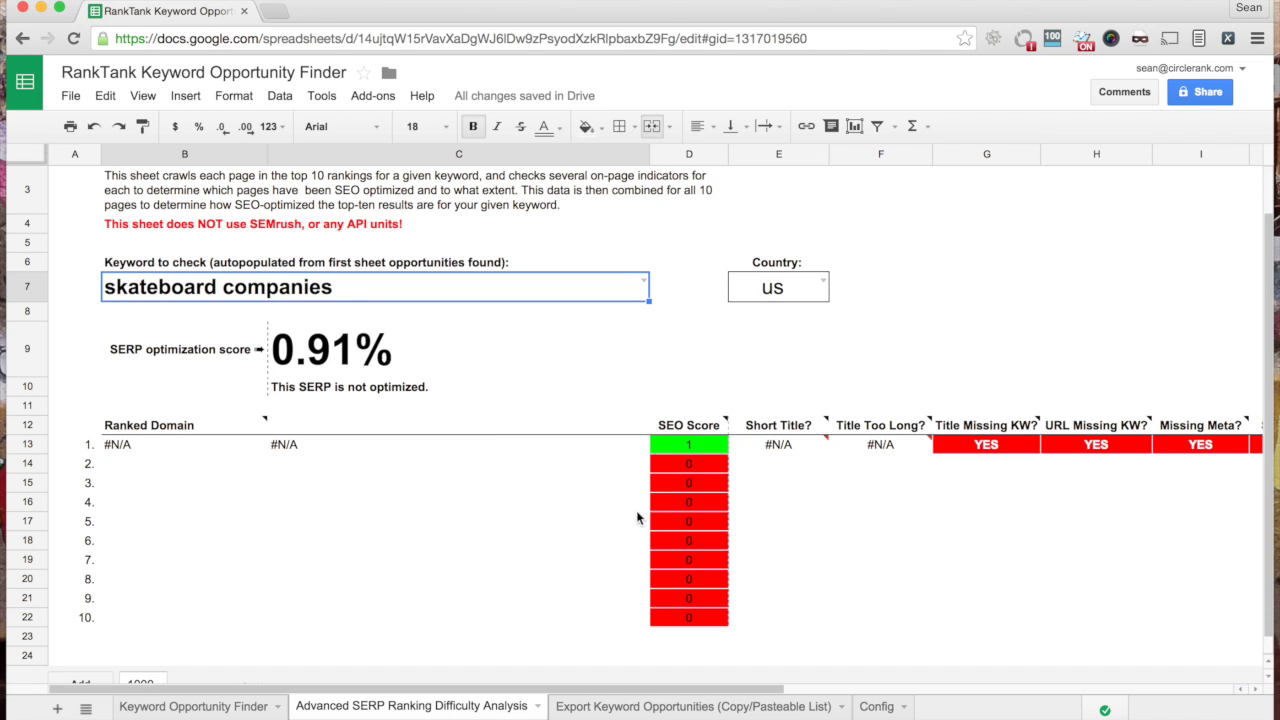
click(688, 707)
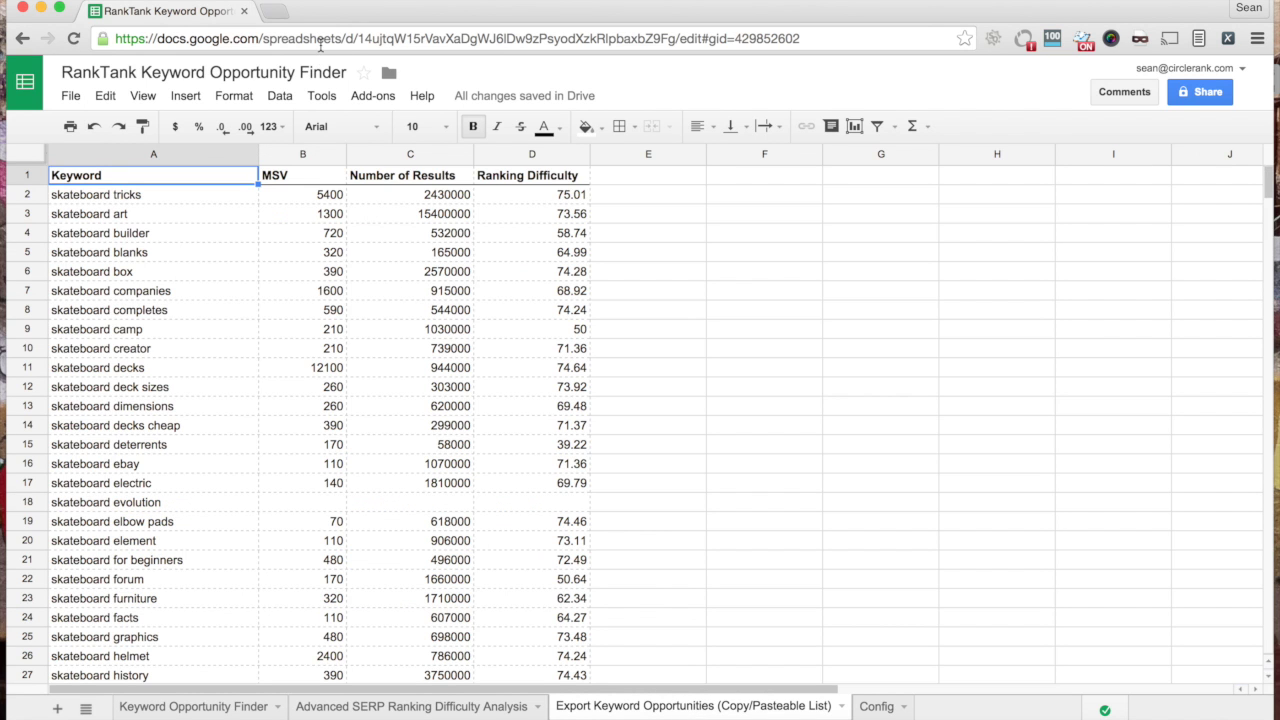